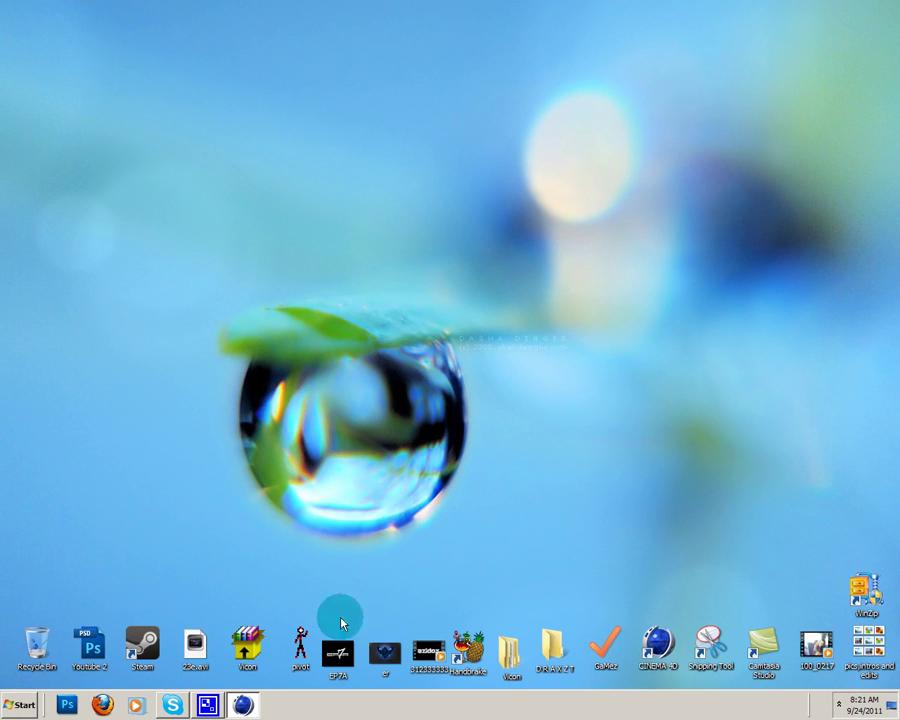
Step: Switch to CINEMA 4D and add a Text spline reading "MjStudios"
click(245, 706)
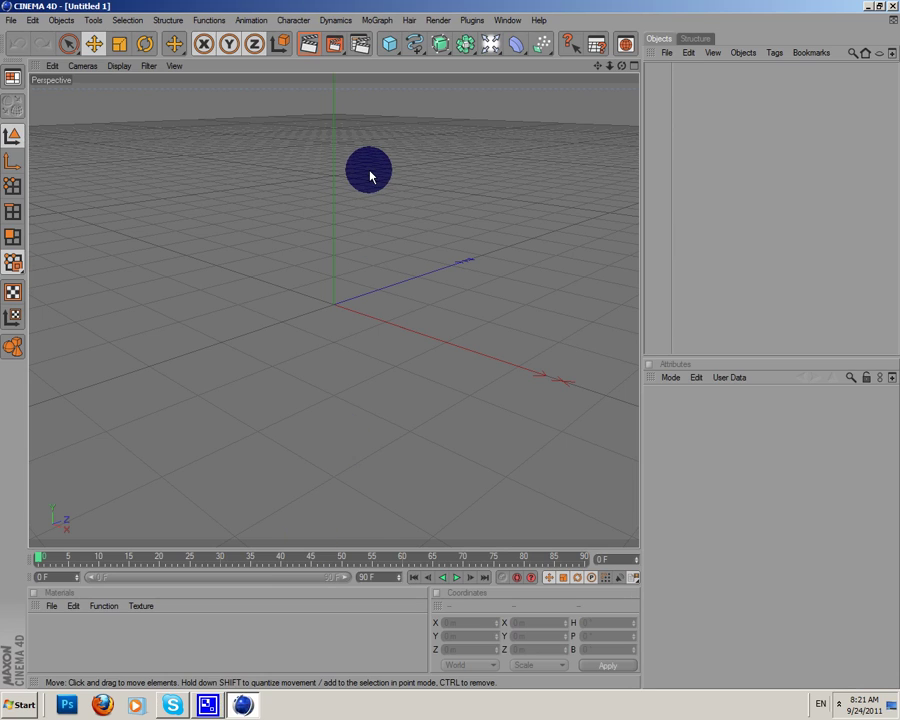
scroll(370, 176, down, 2)
scroll(370, 176, up, 2)
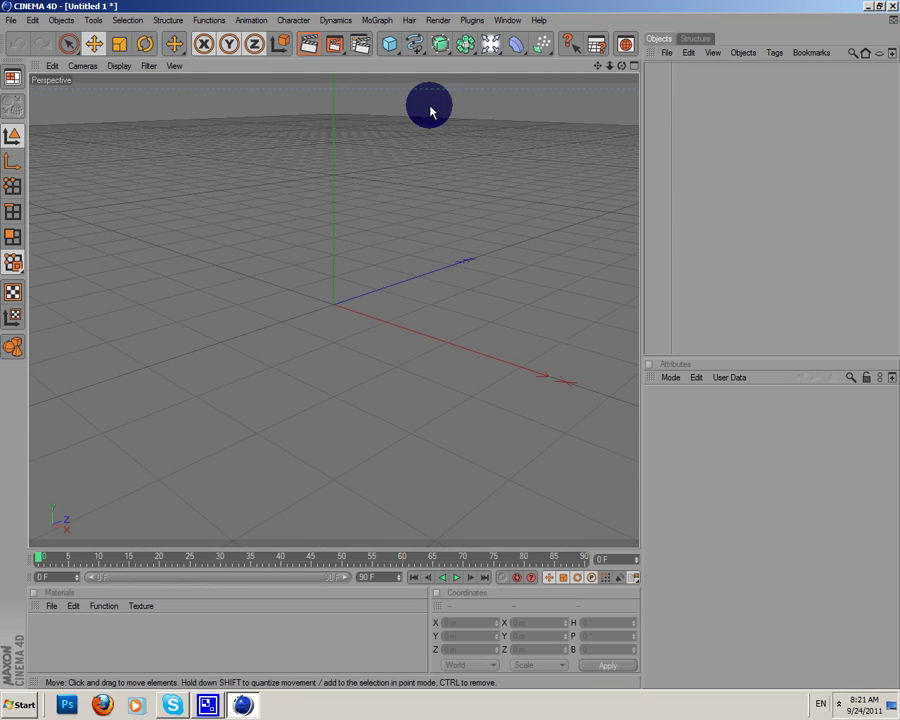
drag(414, 44, 593, 172)
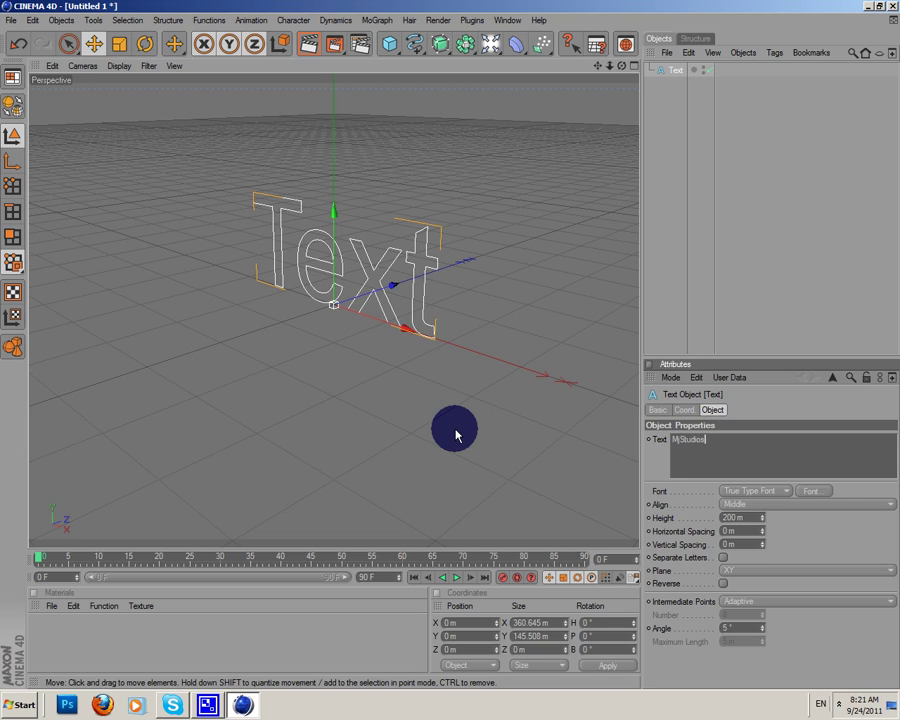
Step: Set the text spline's font to BatmanForeverAlternate in the Regular style
click(820, 484)
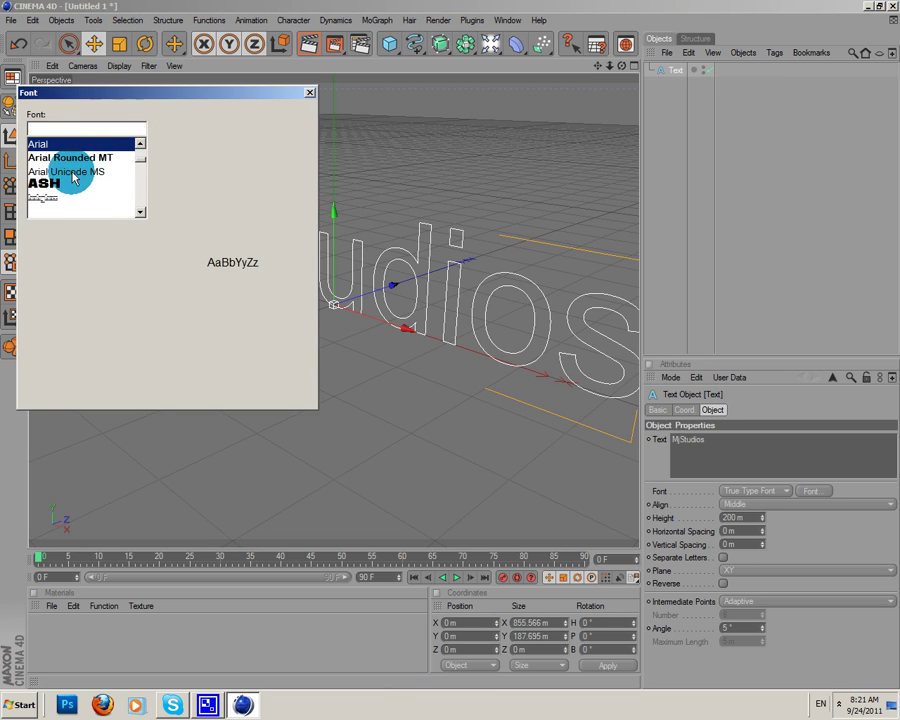
scroll(72, 178, down, 2)
click(63, 172)
scroll(65, 197, down, 1)
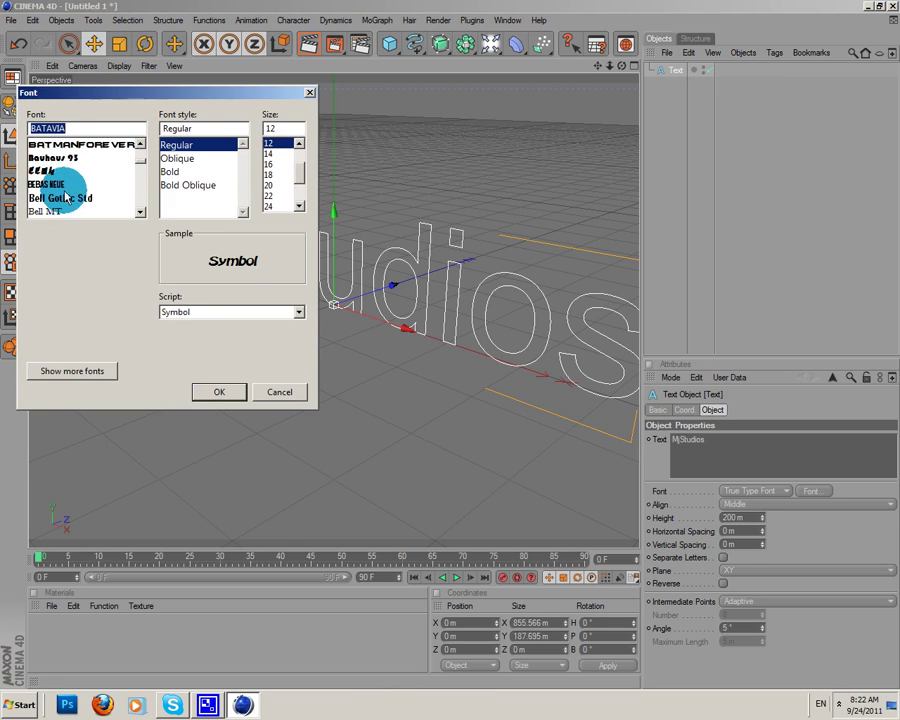
scroll(65, 188, up, 1)
click(82, 186)
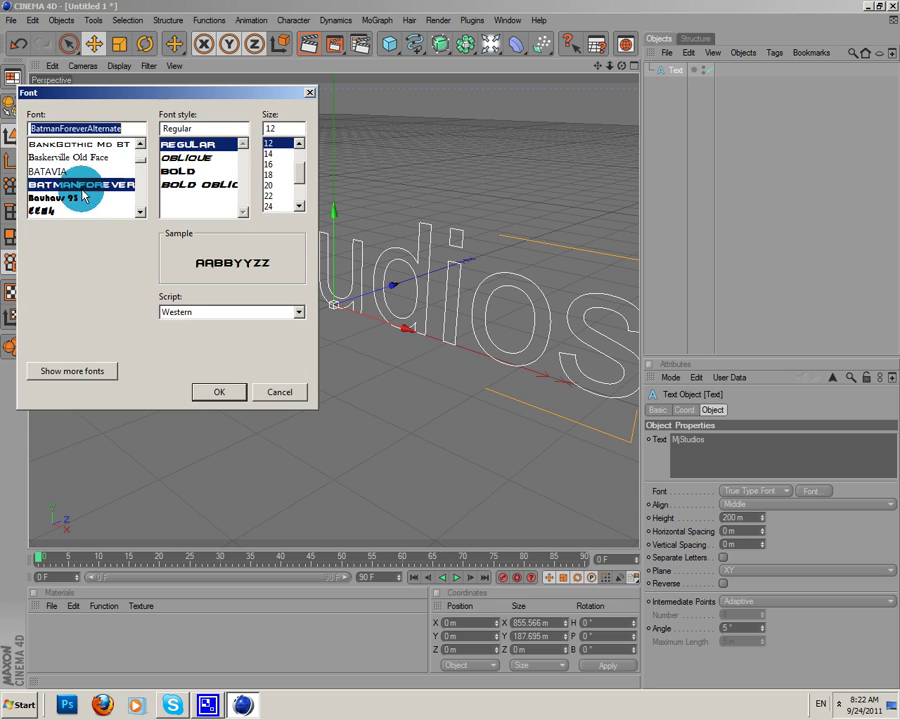
click(219, 392)
Step: Add an Extrude NURBS object and nest the Text spline under it
drag(622, 66, 446, 187)
scroll(446, 188, down, 3)
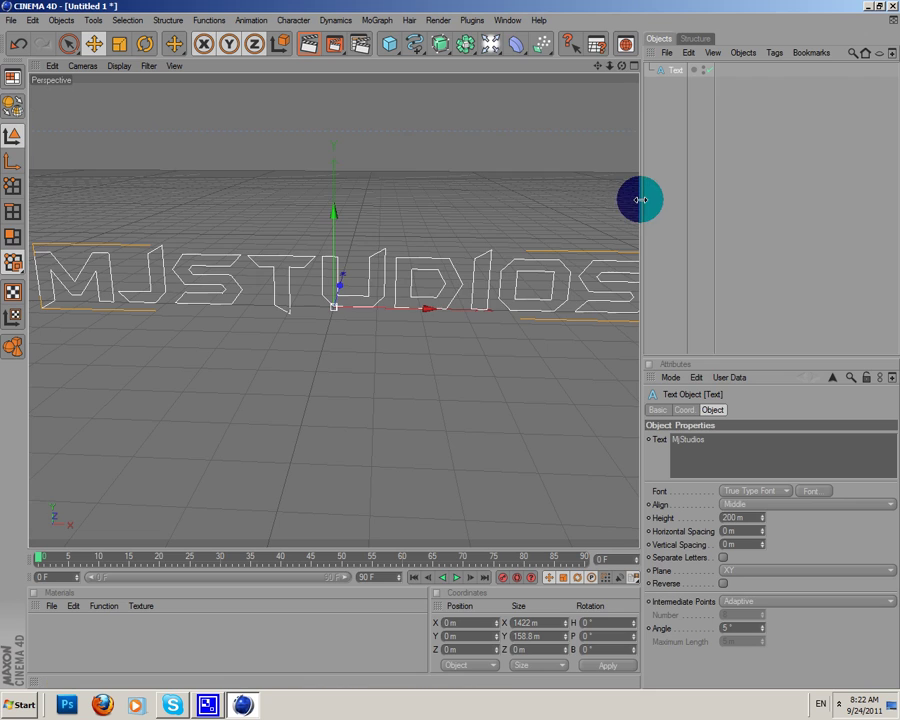
drag(640, 200, 658, 192)
drag(440, 43, 582, 60)
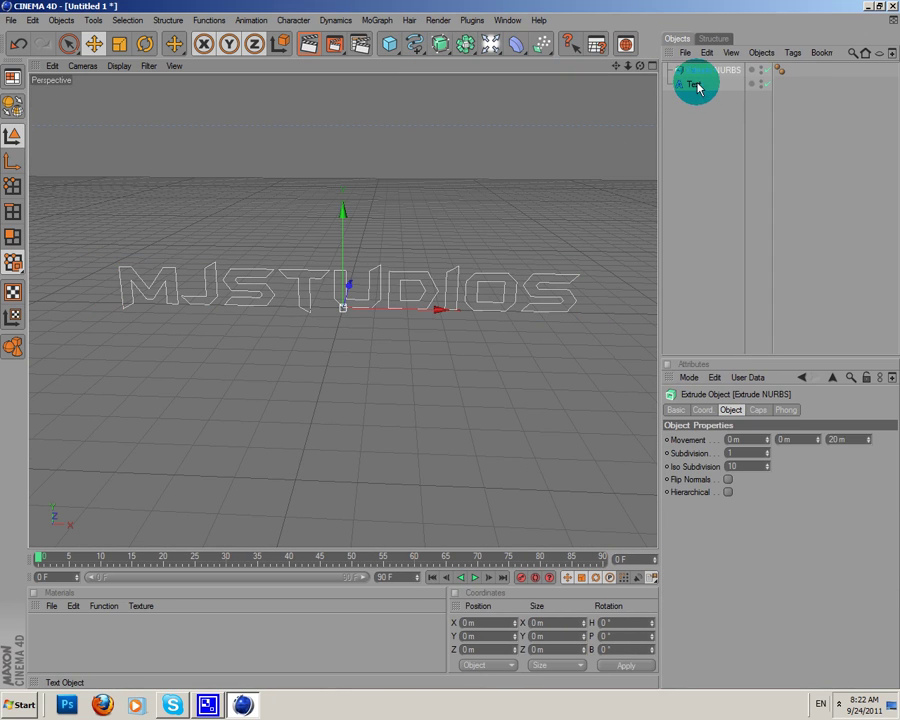
mouse_move(697, 76)
mouse_down()
mouse_move(697, 92)
mouse_move(698, 76)
mouse_up()
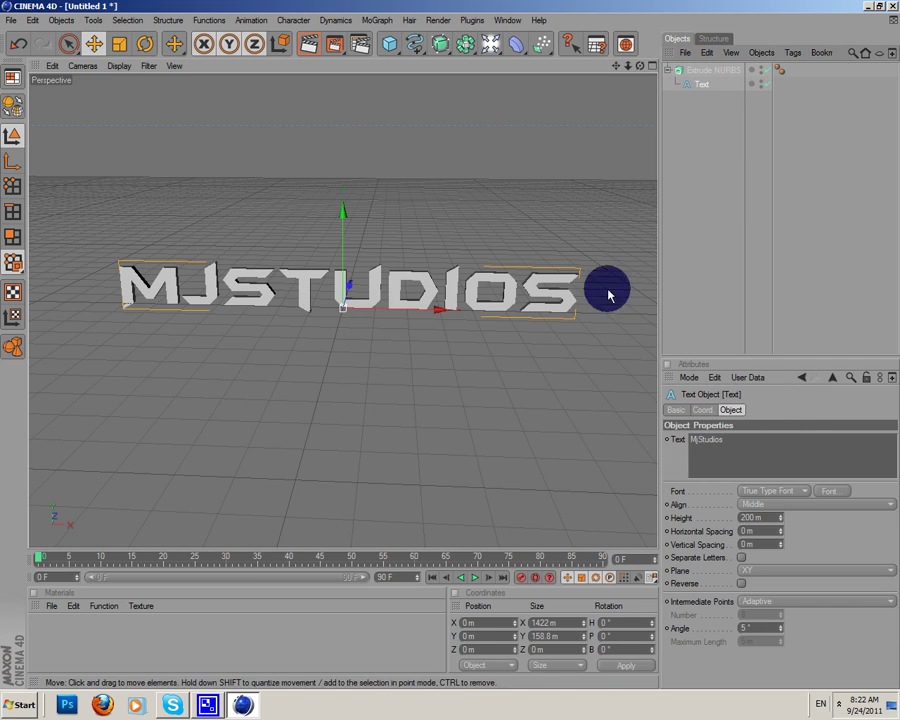
Step: Set the Extrude NURBS object's third Movement value to 95 m to deepen the text
drag(640, 66, 510, 350)
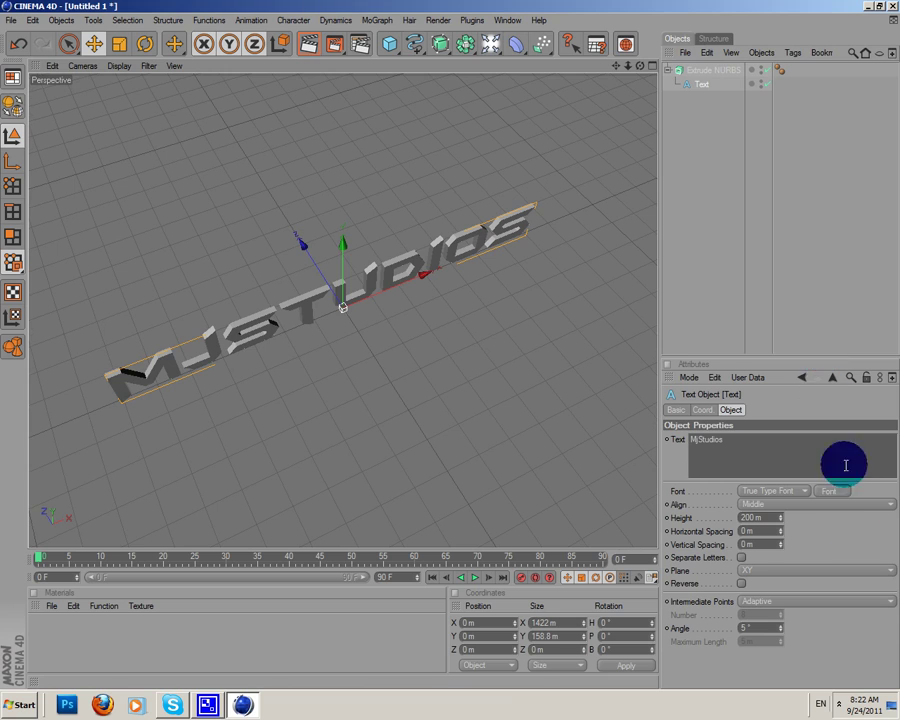
click(706, 72)
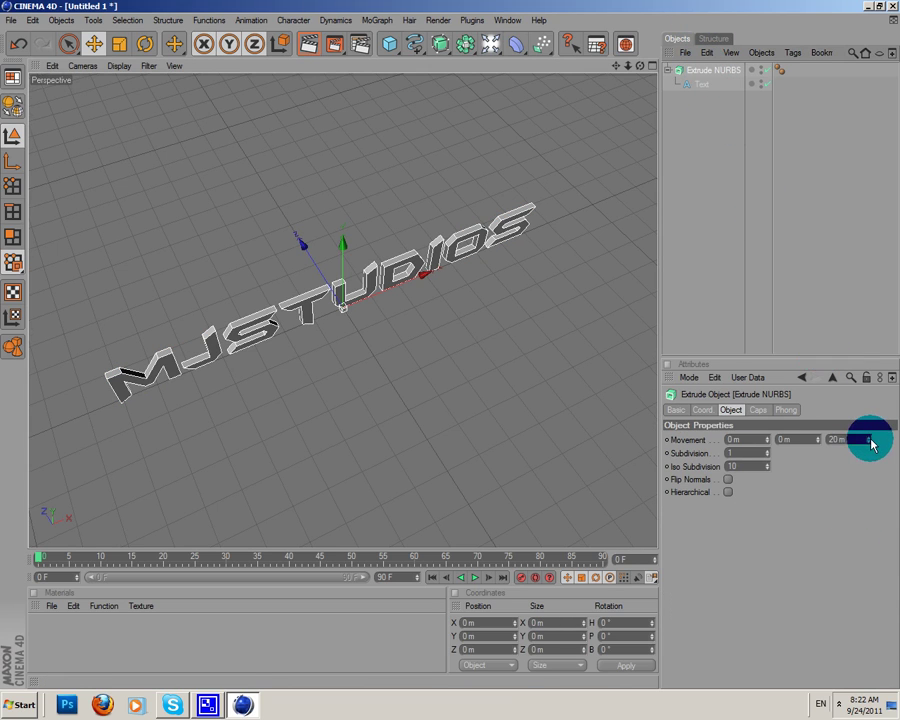
text(88)
key(Return)
drag(868, 439, 868, 445)
Step: Set both the start and end caps of the Extrude NURBS object to Fillet Cap
drag(640, 66, 449, 347)
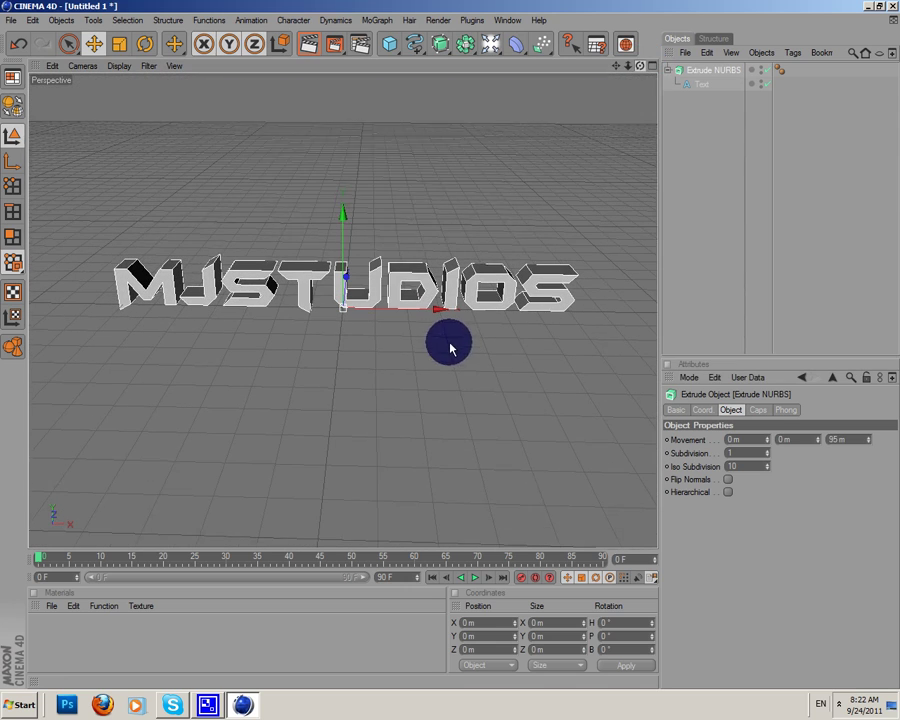
click(758, 410)
click(785, 439)
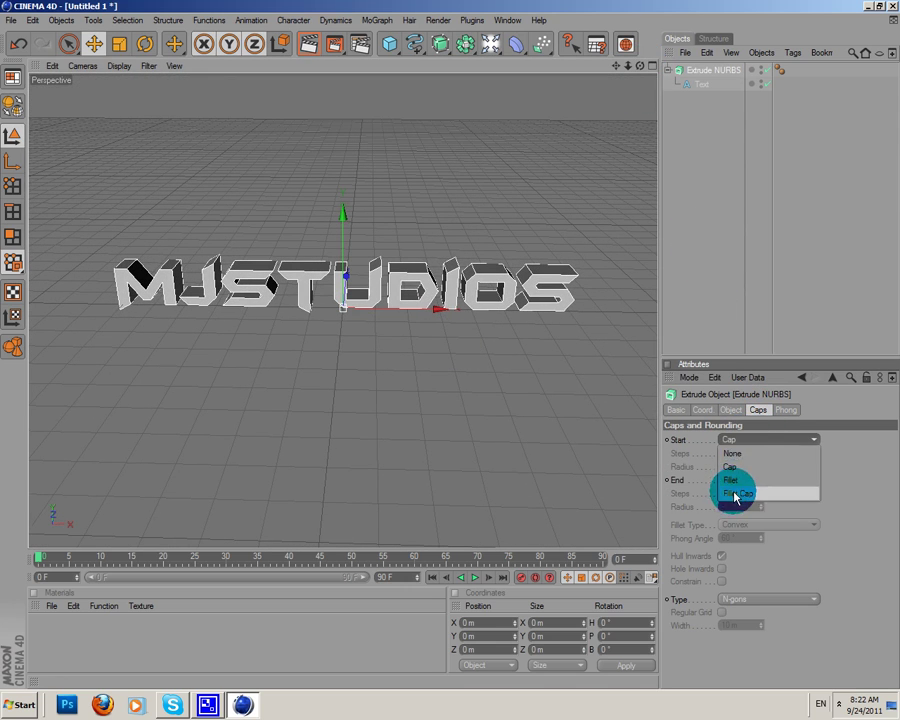
click(735, 494)
click(741, 479)
click(740, 532)
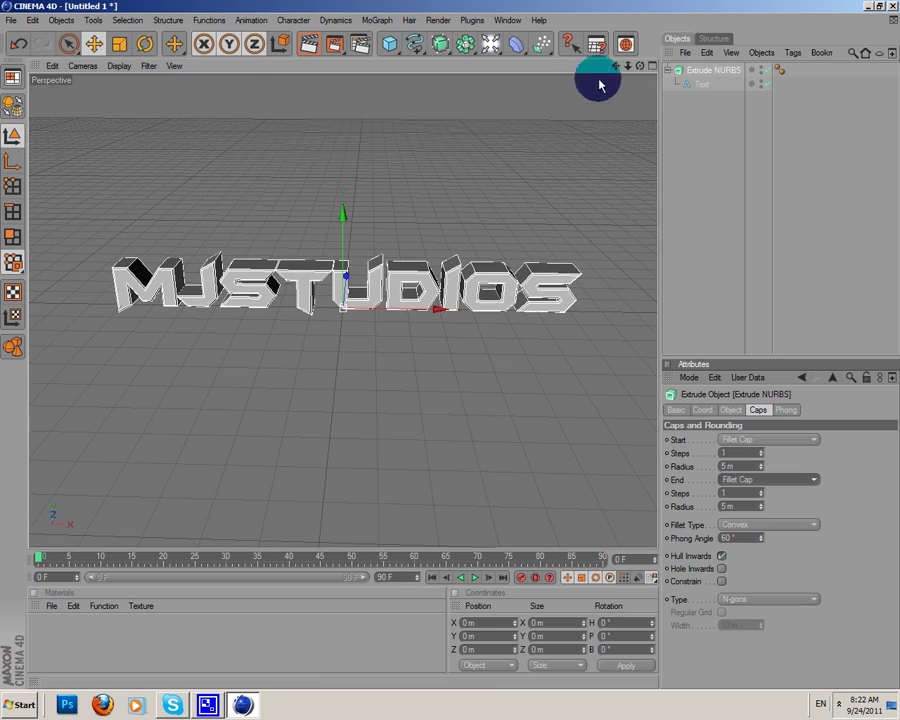
Step: Add a Plane, enlarge it to about 2060 by 1354 m, and raise it about 853 m above the text
drag(640, 65, 449, 350)
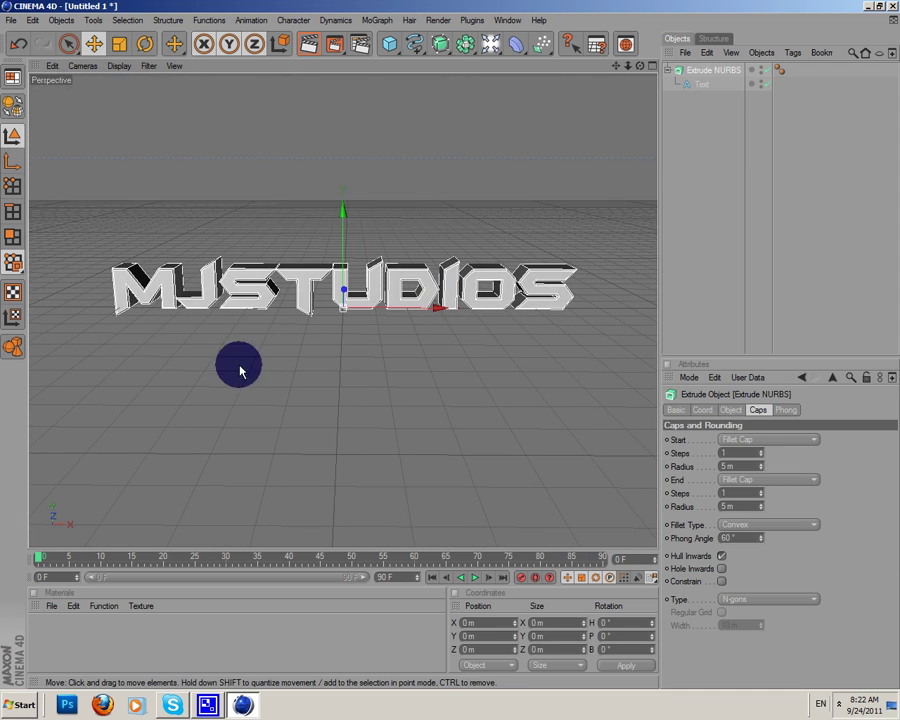
scroll(476, 179, down, 3)
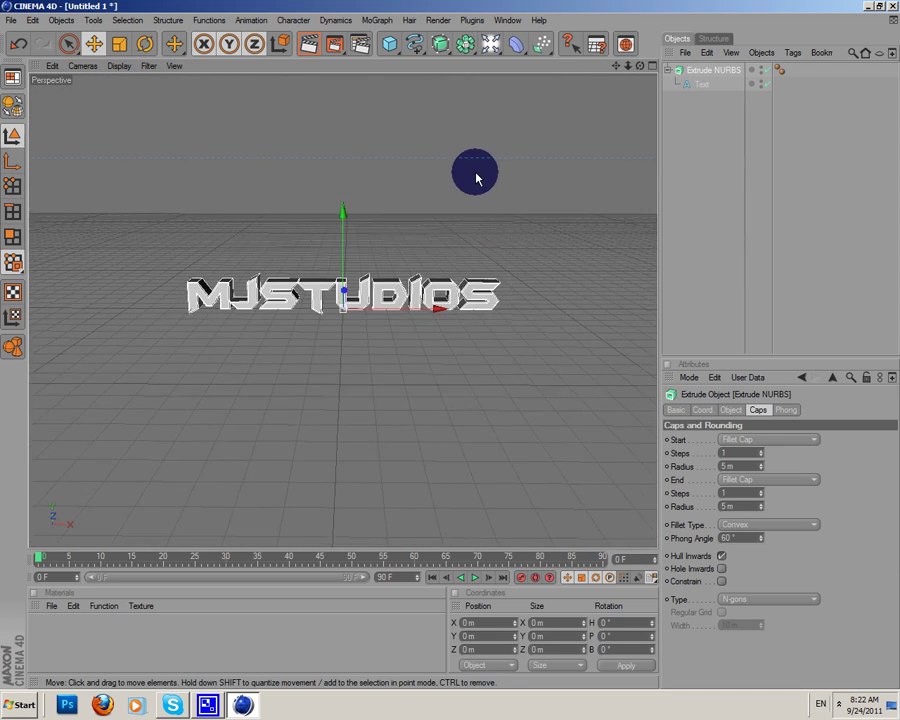
scroll(476, 179, up, 3)
drag(616, 65, 450, 355)
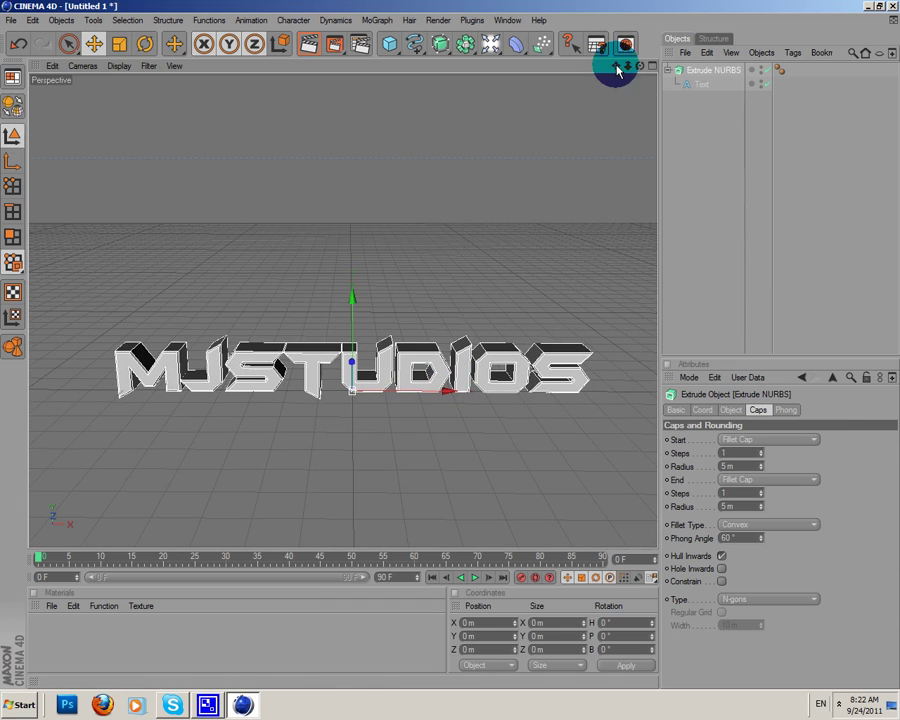
scroll(578, 88, up, 3)
scroll(525, 172, down, 3)
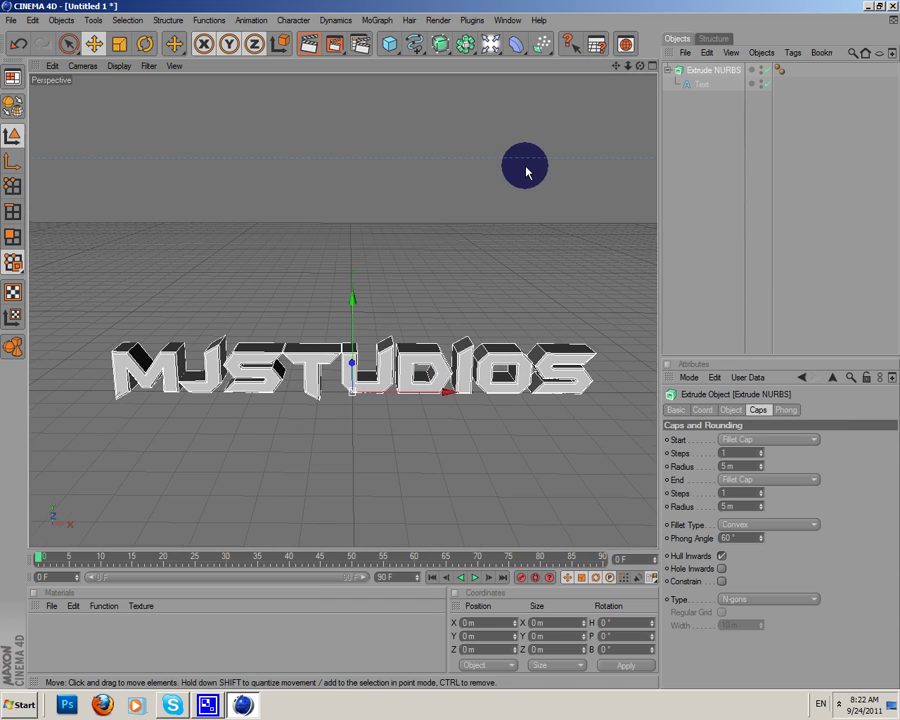
click(488, 48)
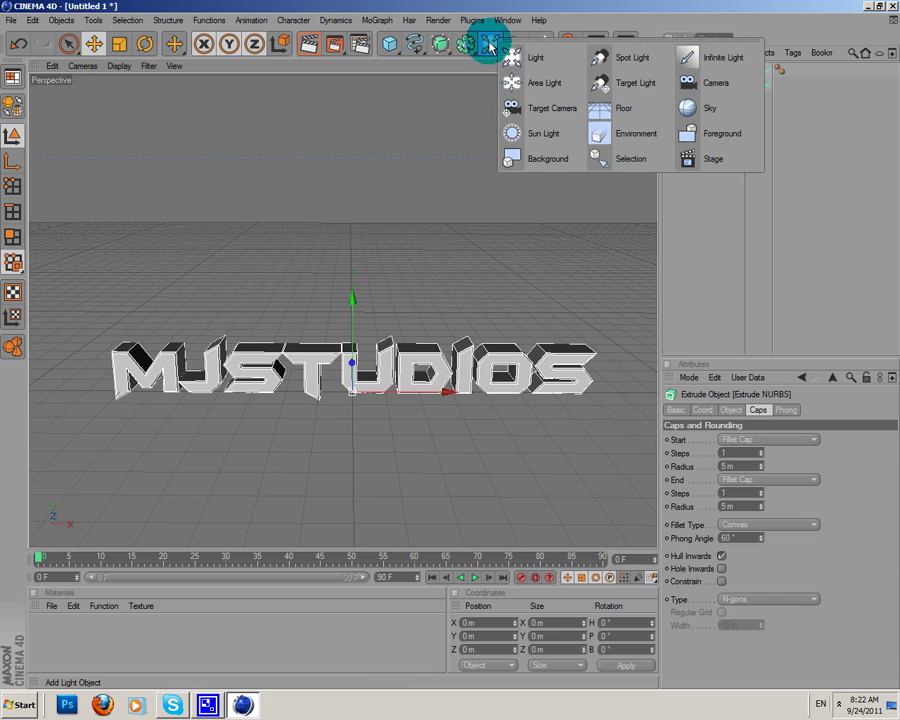
drag(390, 44, 490, 82)
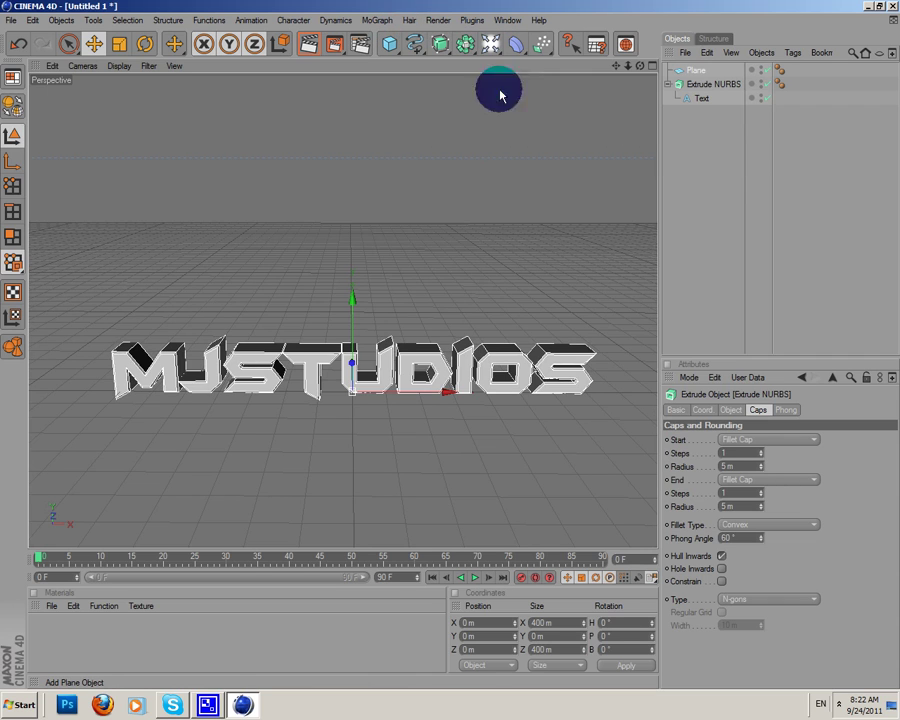
drag(367, 380, 452, 350)
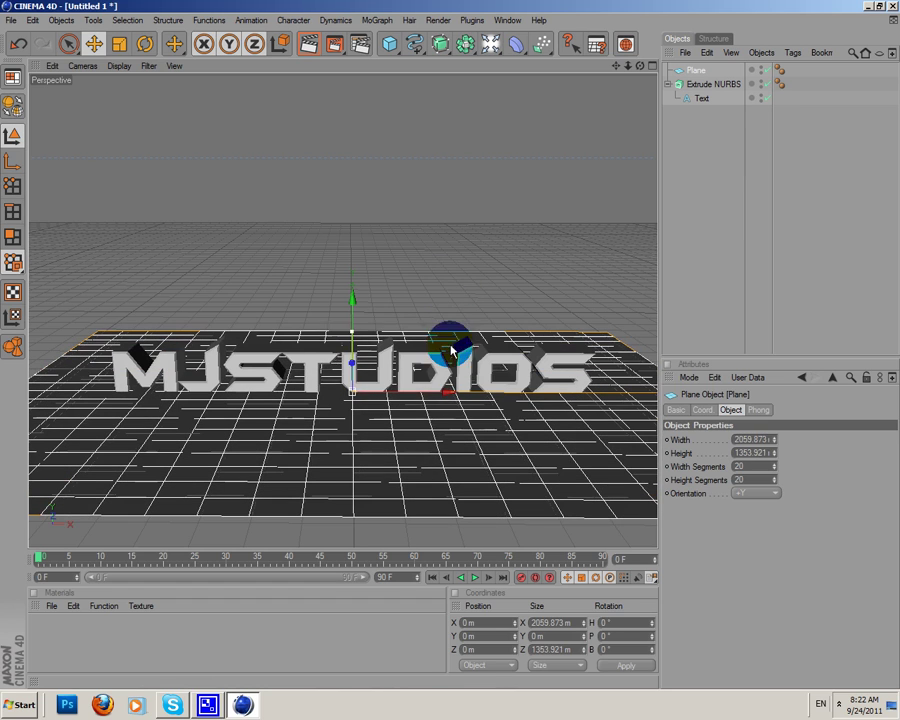
drag(348, 305, 452, 350)
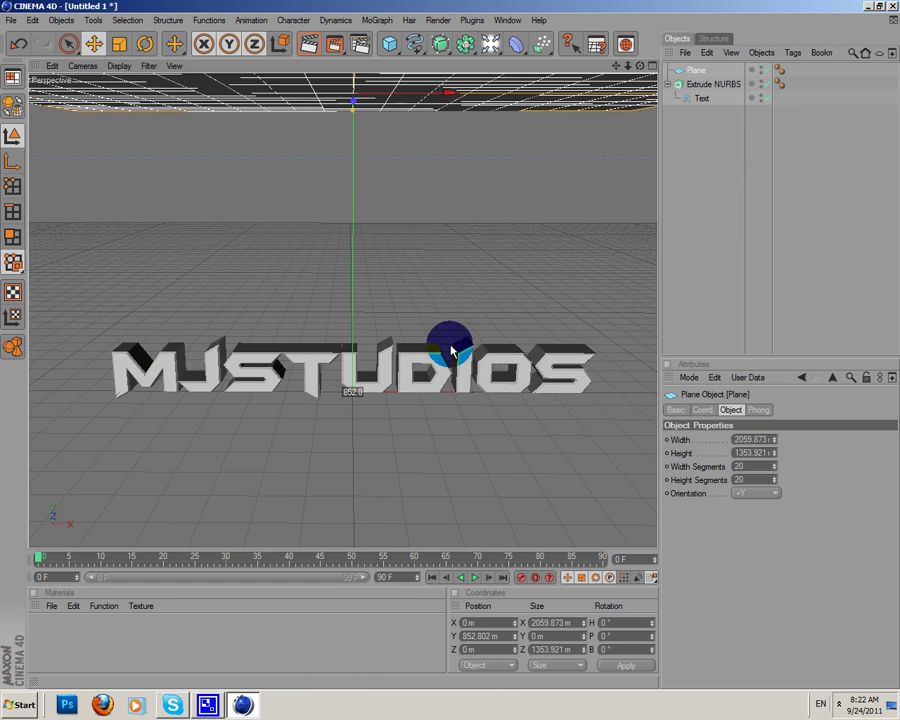
Step: Create a material with Color and Specular disabled and Luminance enabled, and apply it to the overhead plane
scroll(336, 328, down, 3)
scroll(337, 327, down, 2)
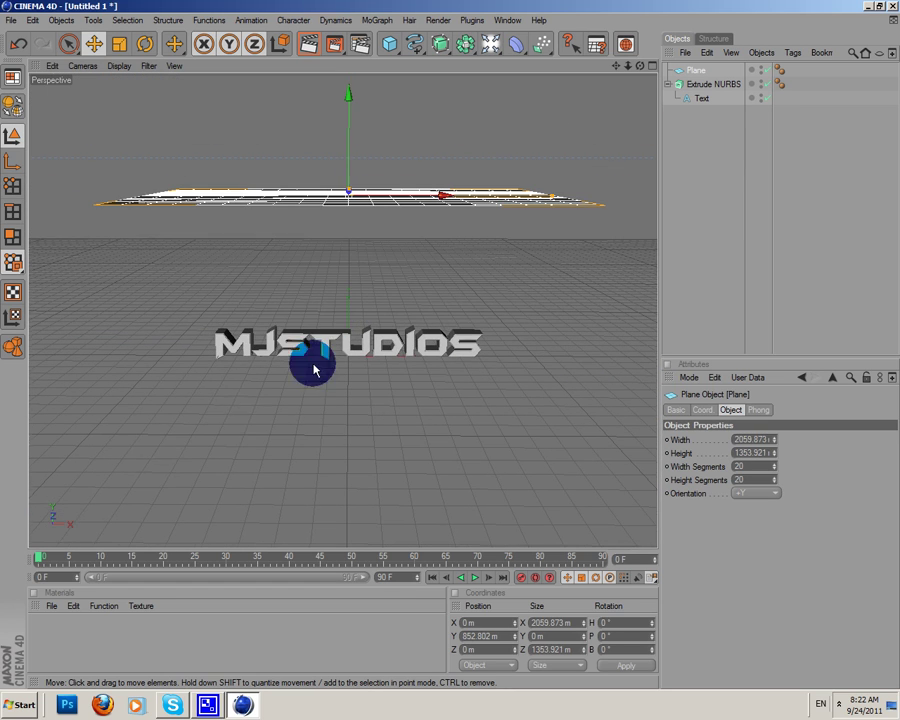
click(51, 606)
click(71, 440)
double_click(42, 628)
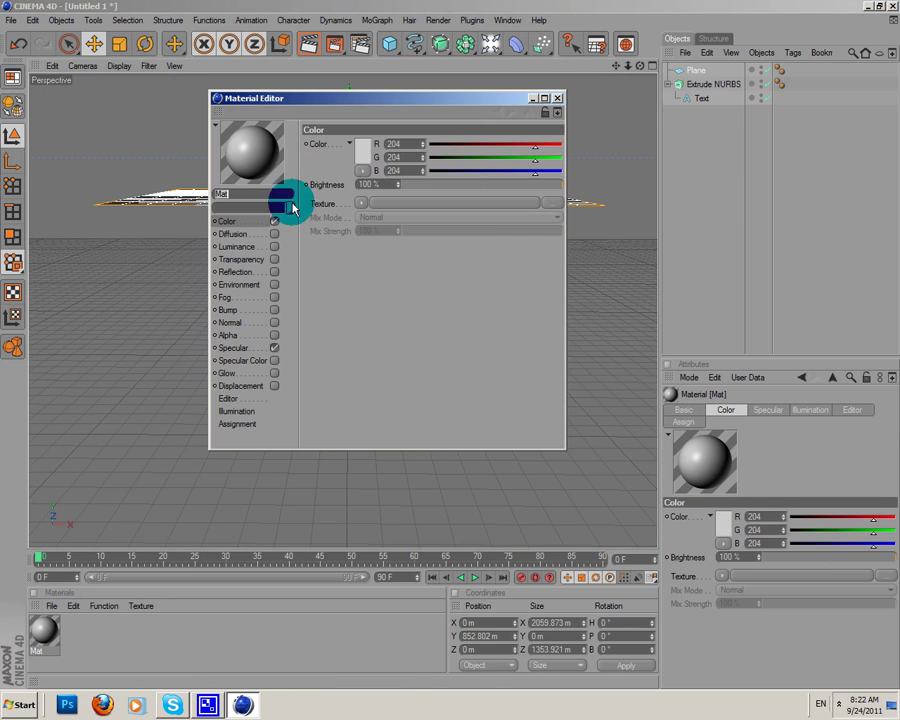
click(275, 348)
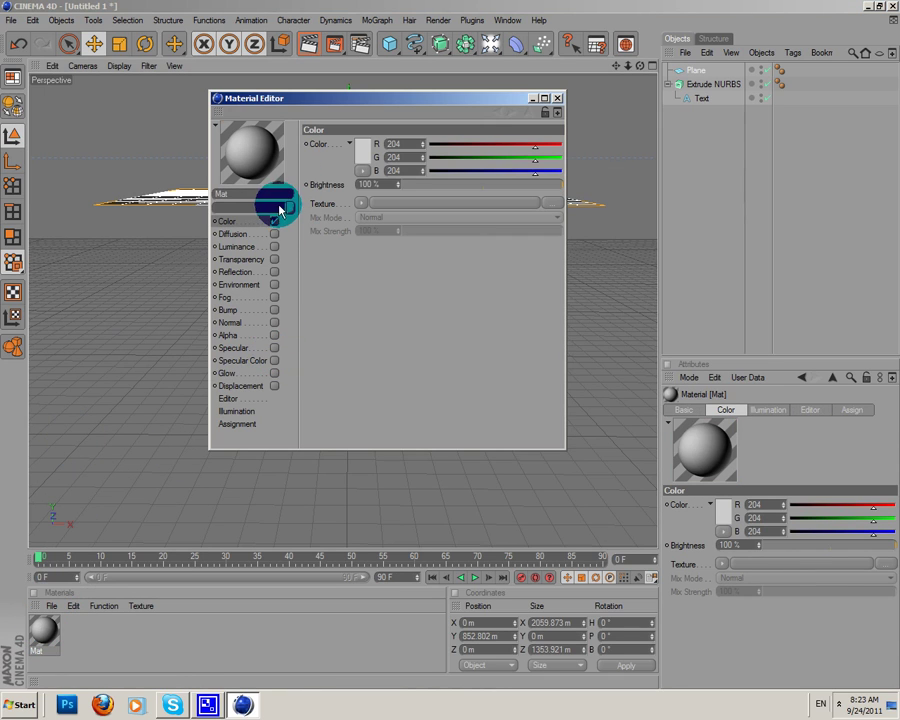
click(276, 223)
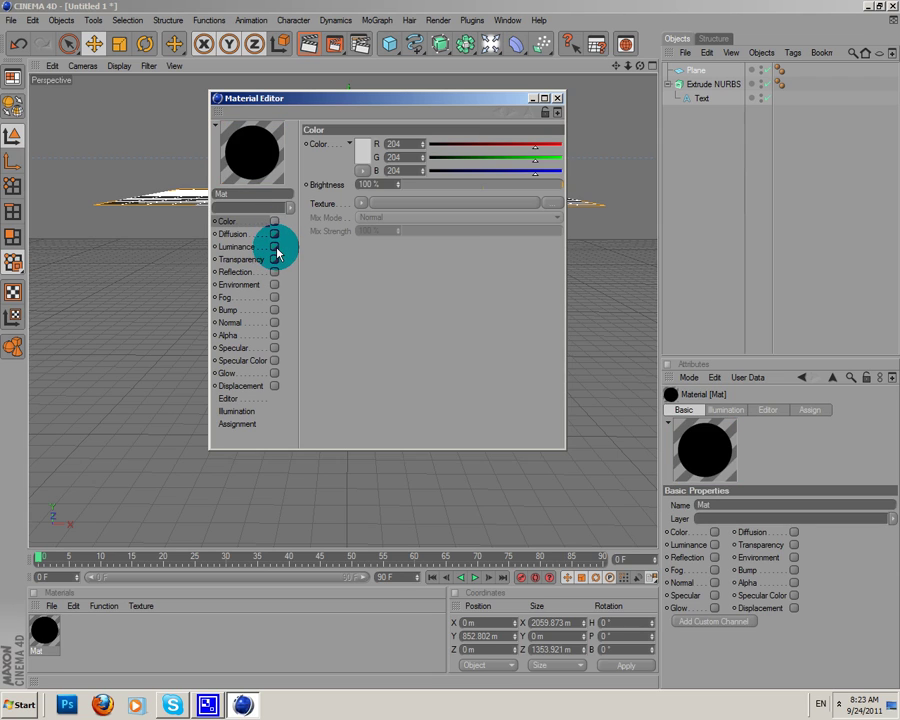
click(274, 247)
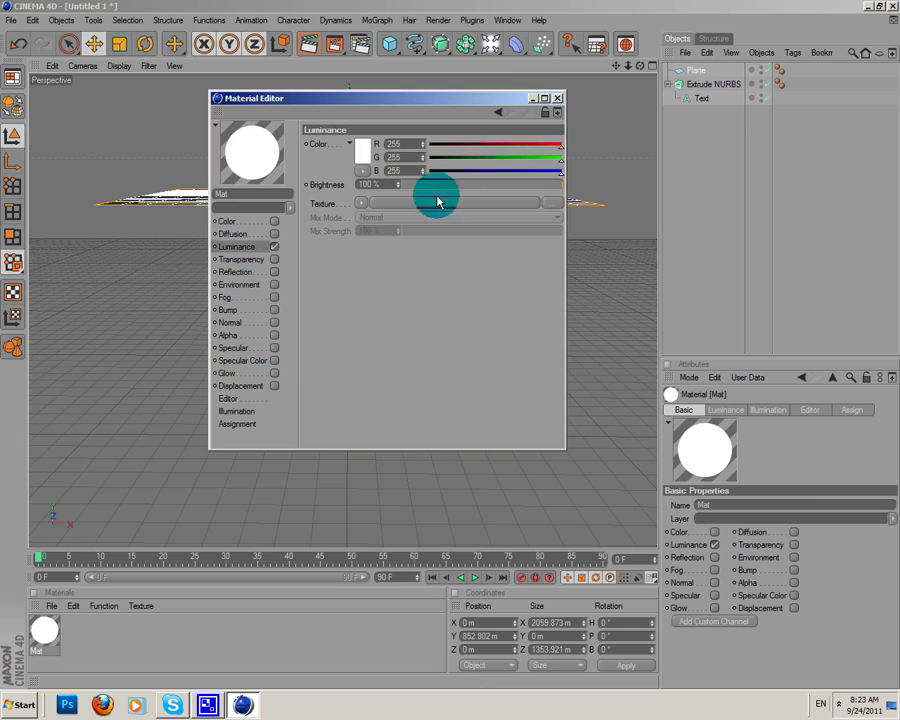
click(557, 98)
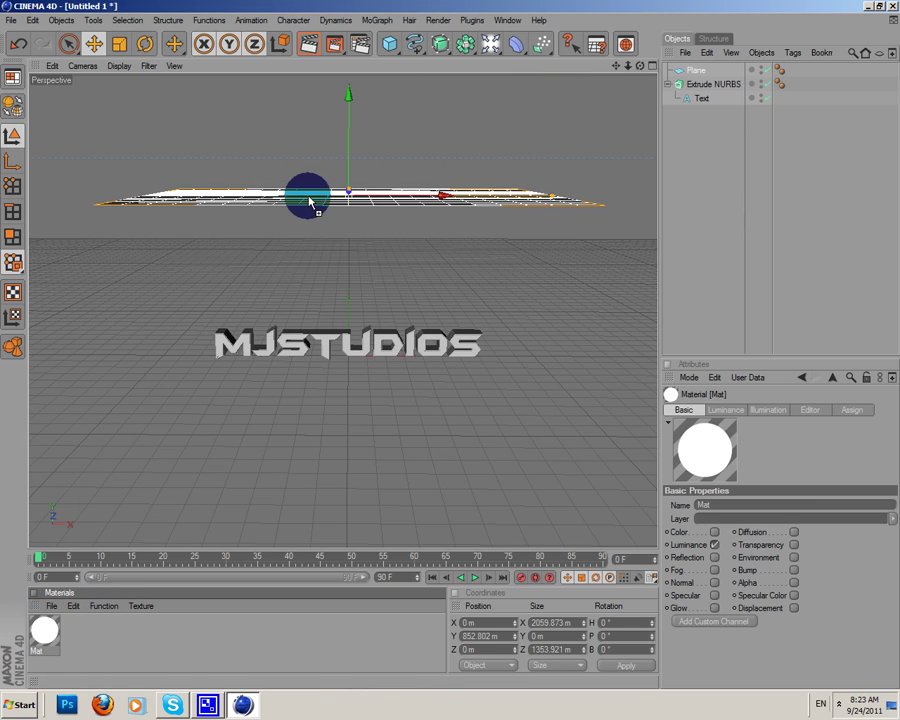
drag(56, 627, 250, 200)
Step: Duplicate the overhead plane and rotate the copy to a 90° bank so it stands upright
mouse_move(640, 66)
mouse_down()
mouse_move(446, 358)
mouse_move(634, 72)
mouse_up()
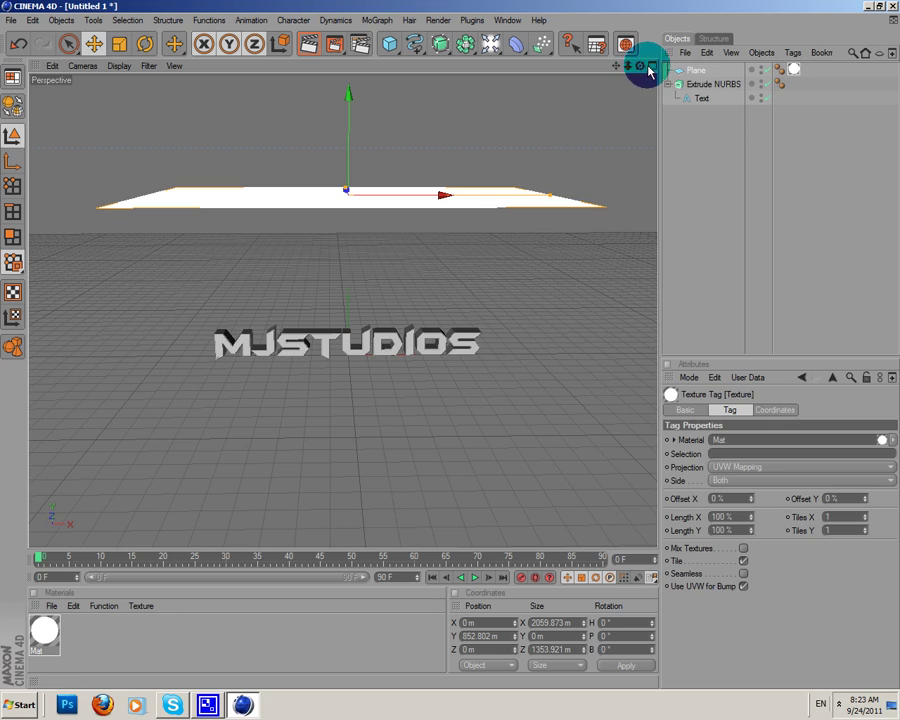
click(692, 71)
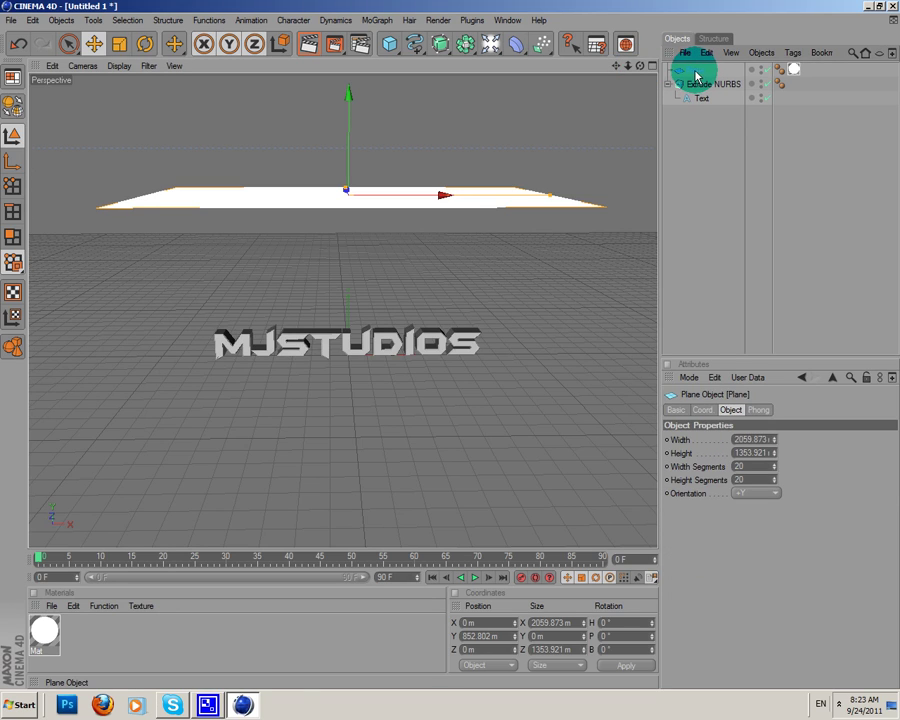
click(700, 138)
key(ctrl+v)
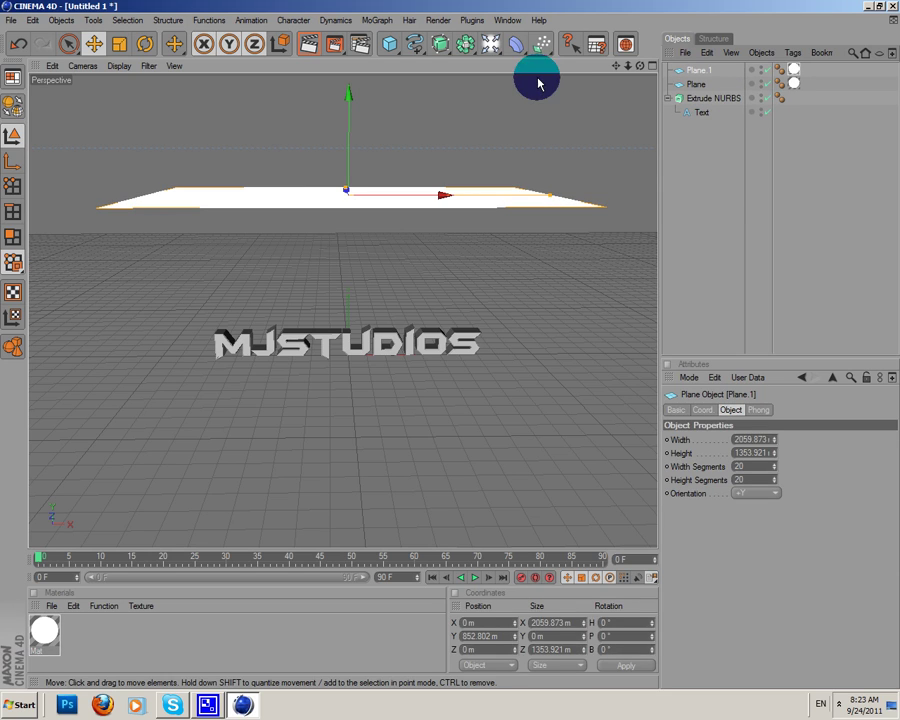
click(146, 44)
drag(380, 145, 394, 233)
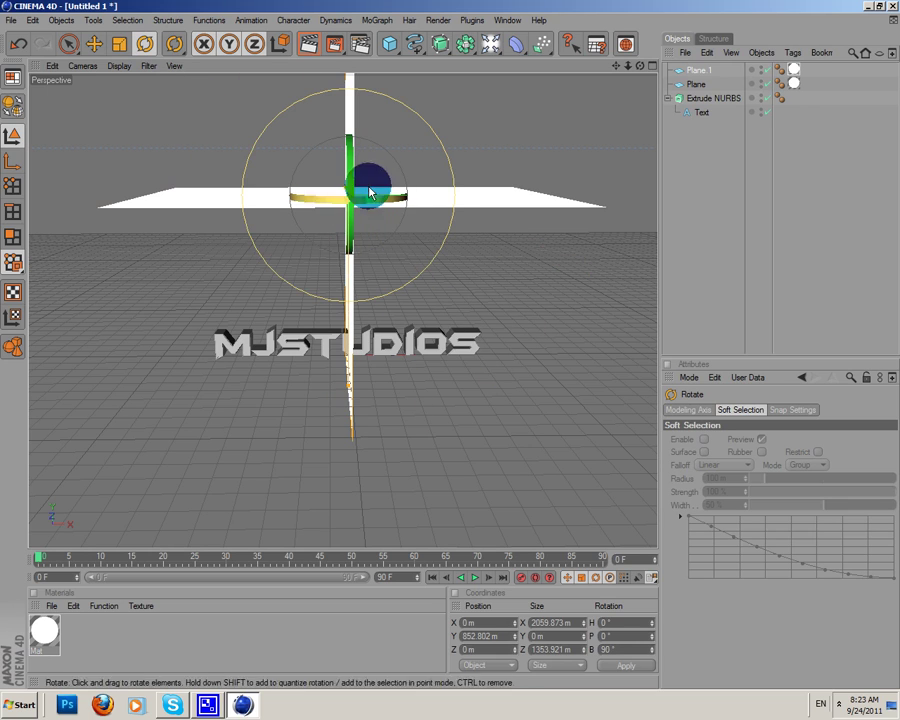
Step: Position the upright plane beside the text at about X 1289 m, Y 244 m, and shorten it to about 702 m
click(96, 46)
drag(444, 196, 426, 197)
scroll(452, 148, down, 3)
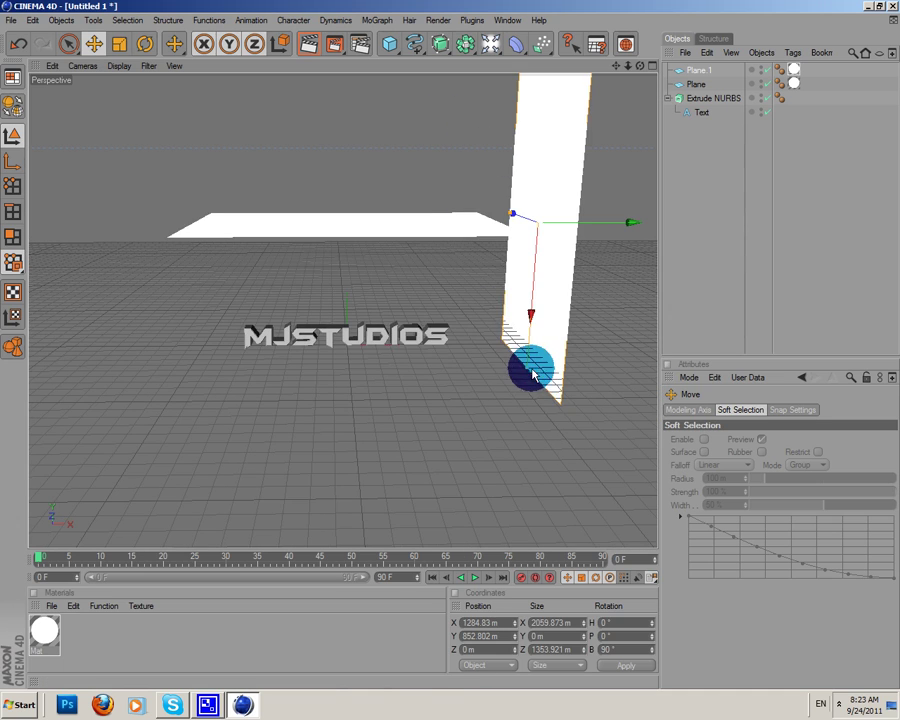
drag(529, 369, 450, 348)
drag(550, 210, 450, 354)
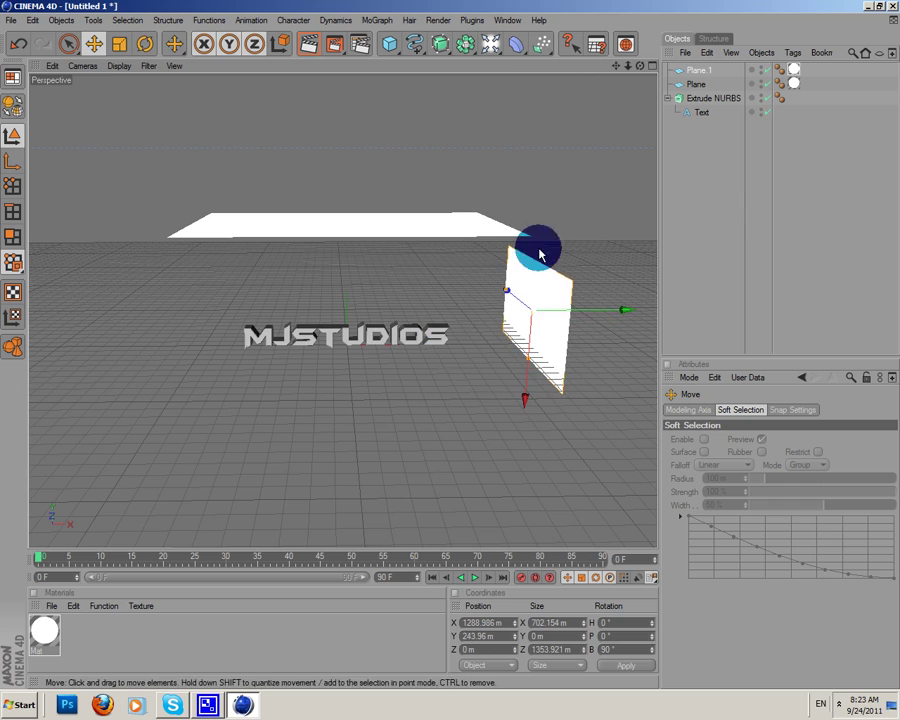
drag(631, 80, 546, 248)
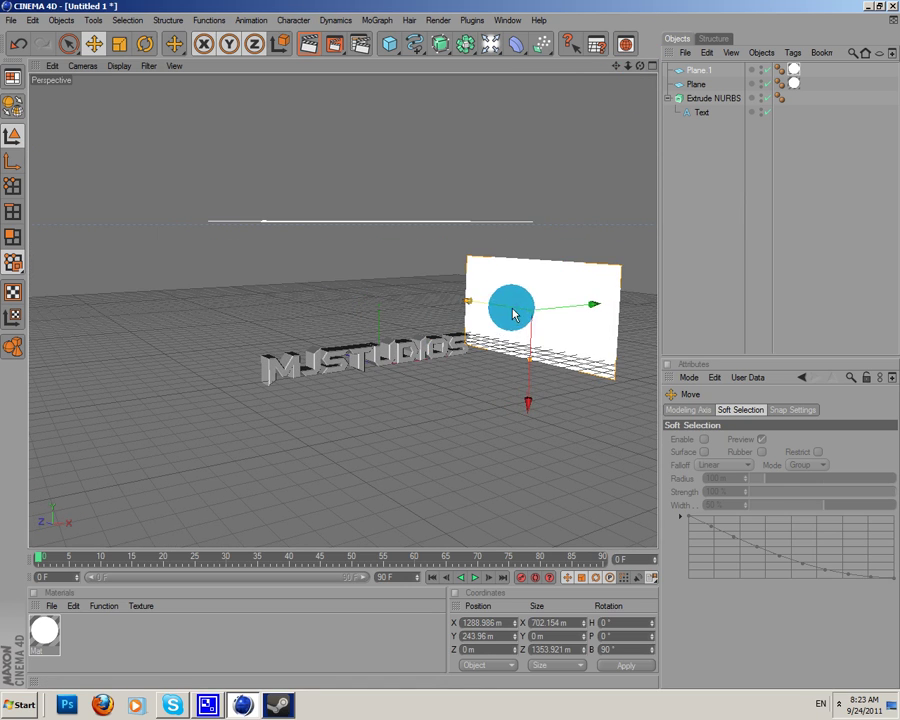
Step: Move the upright plane closer to the text, to about X 1156 m and Z 74 m
click(284, 705)
click(407, 285)
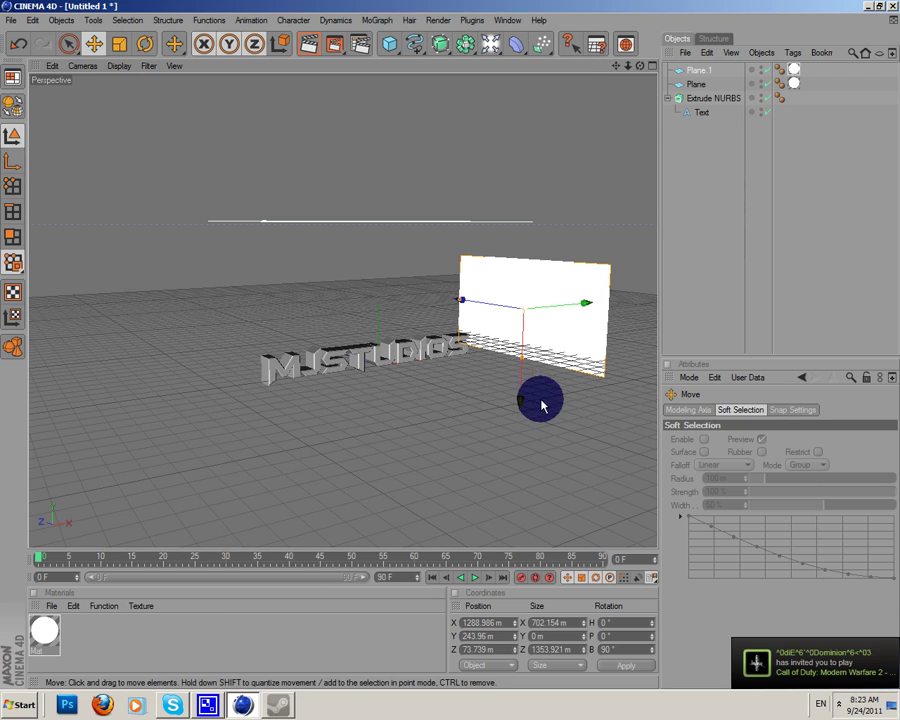
drag(569, 303, 564, 304)
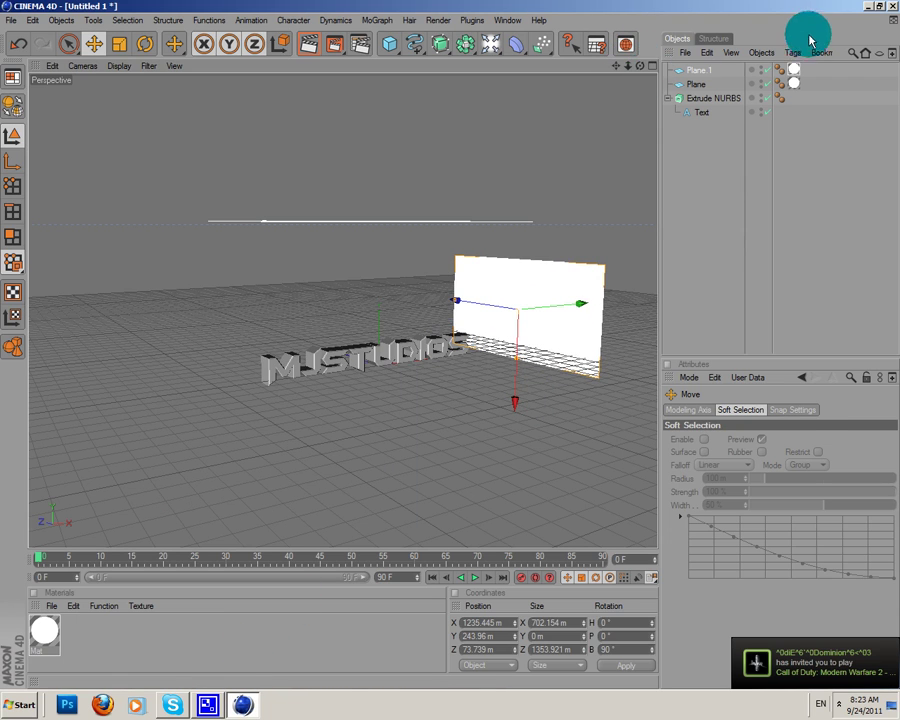
drag(639, 66, 448, 346)
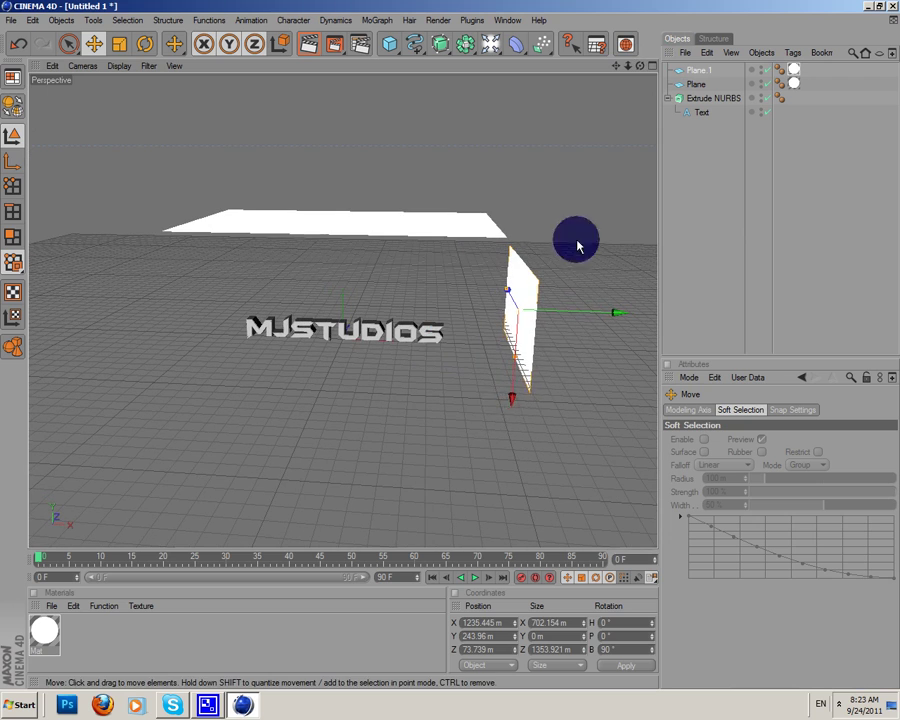
mouse_move(583, 310)
mouse_down()
mouse_move(453, 349)
mouse_move(587, 321)
mouse_up()
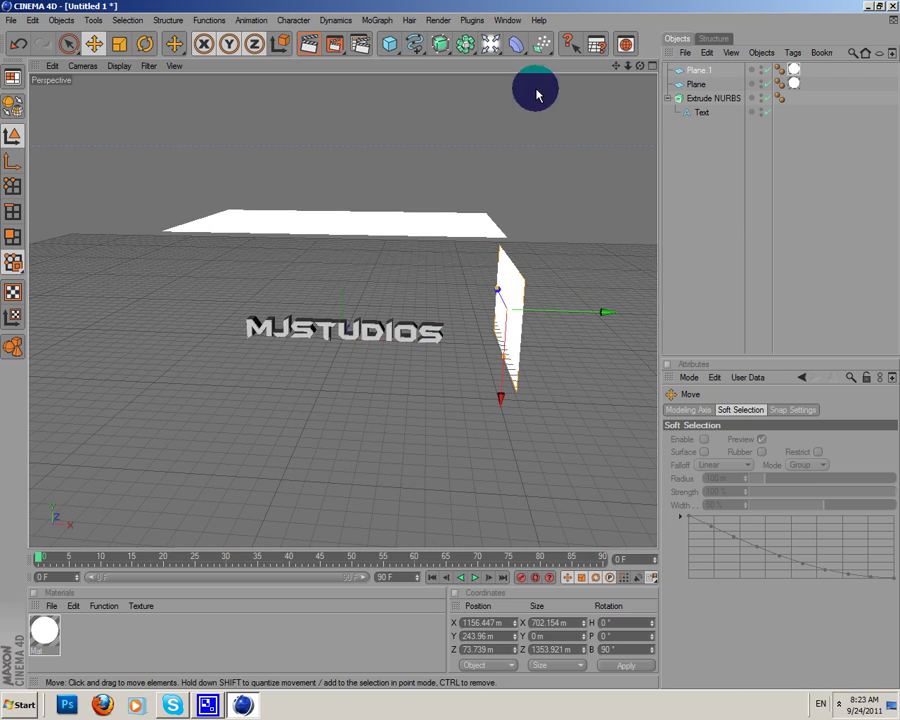
Step: Duplicate the upright plane and move the copy to the opposite side of the text, at about X -1451 m
click(698, 70)
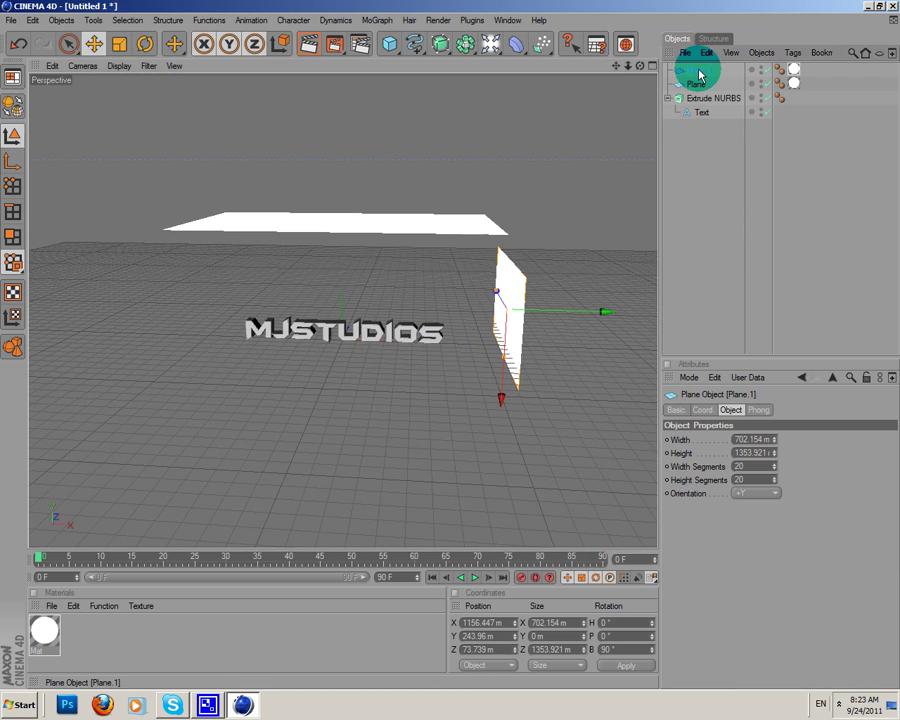
key(ctrl+c)
key(ctrl+v)
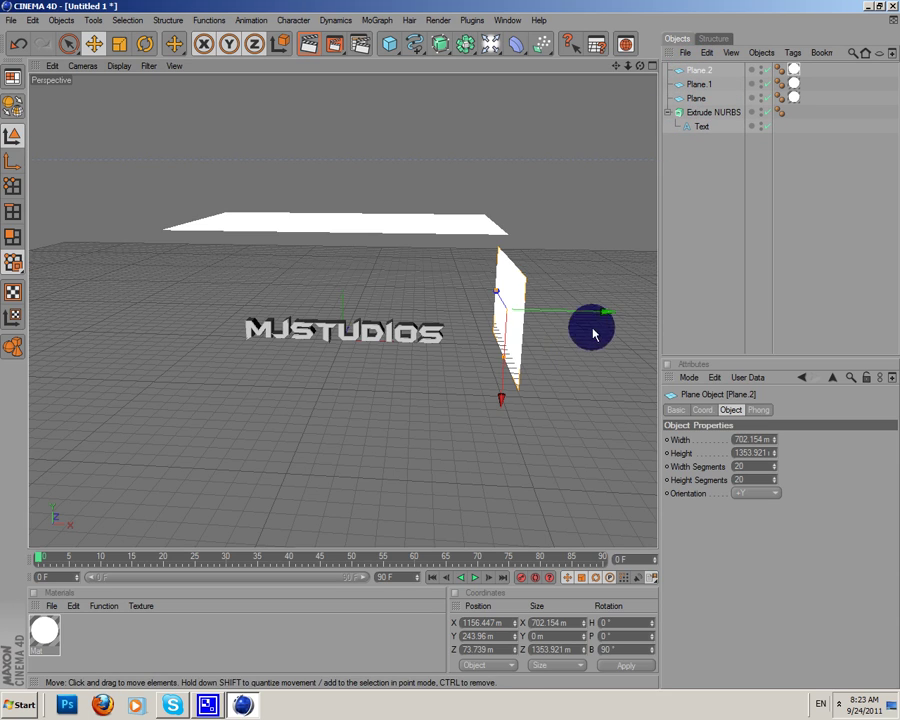
drag(598, 311, 454, 350)
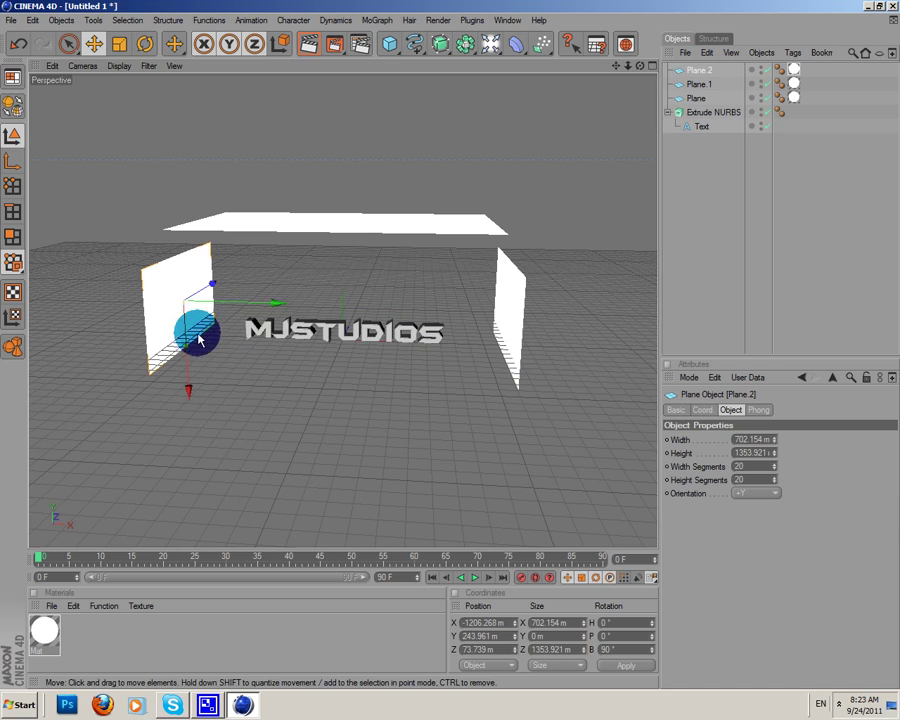
drag(231, 311, 512, 305)
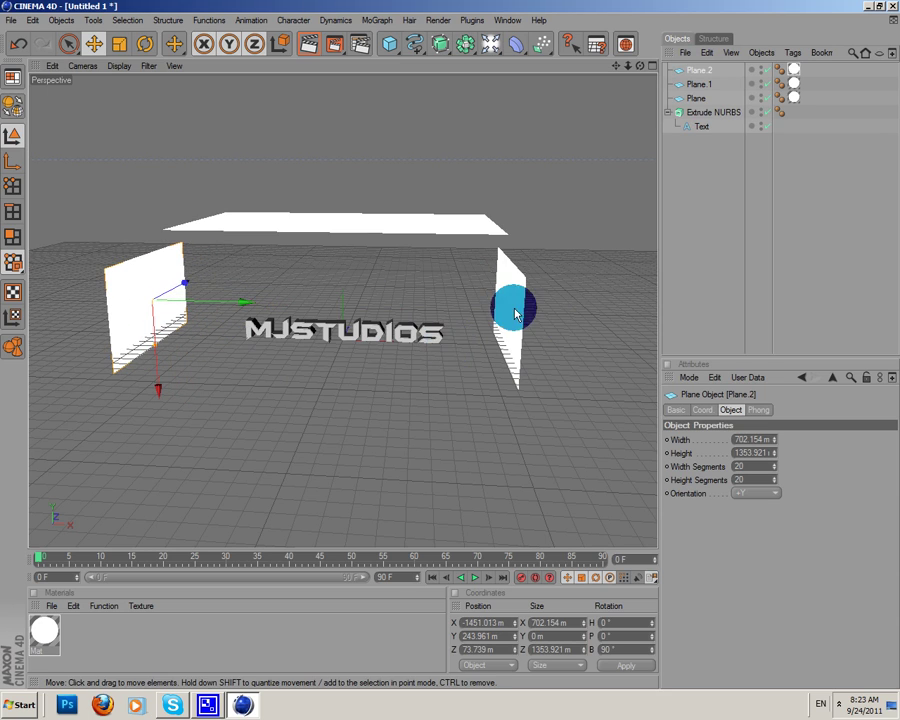
Step: Move the original upright plane farther outward and shift the overhead plane to about X 116 m, Y 966 m
click(697, 86)
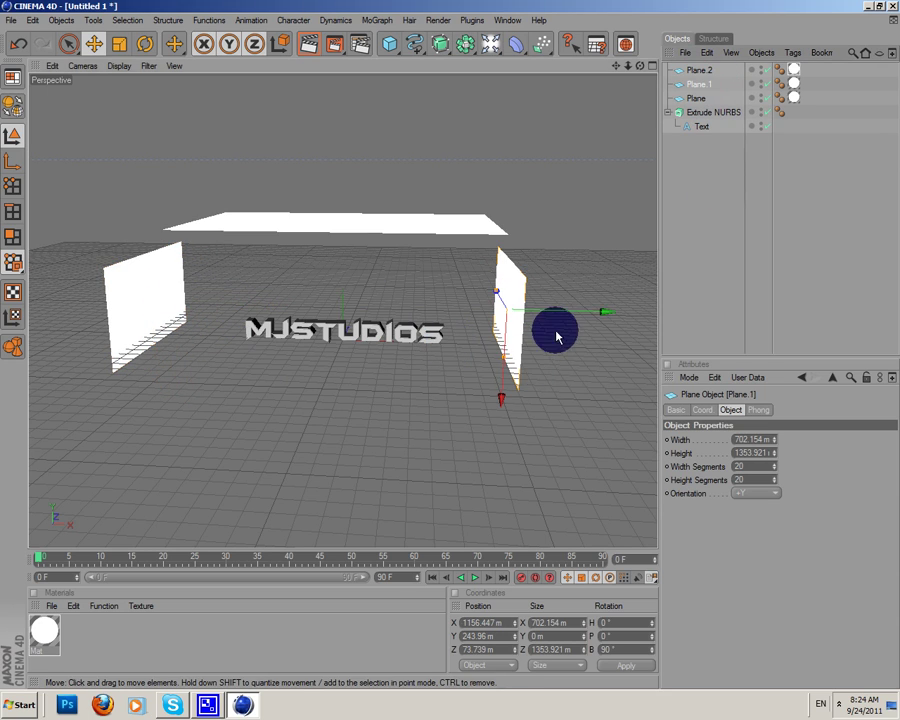
drag(554, 334, 452, 348)
click(330, 222)
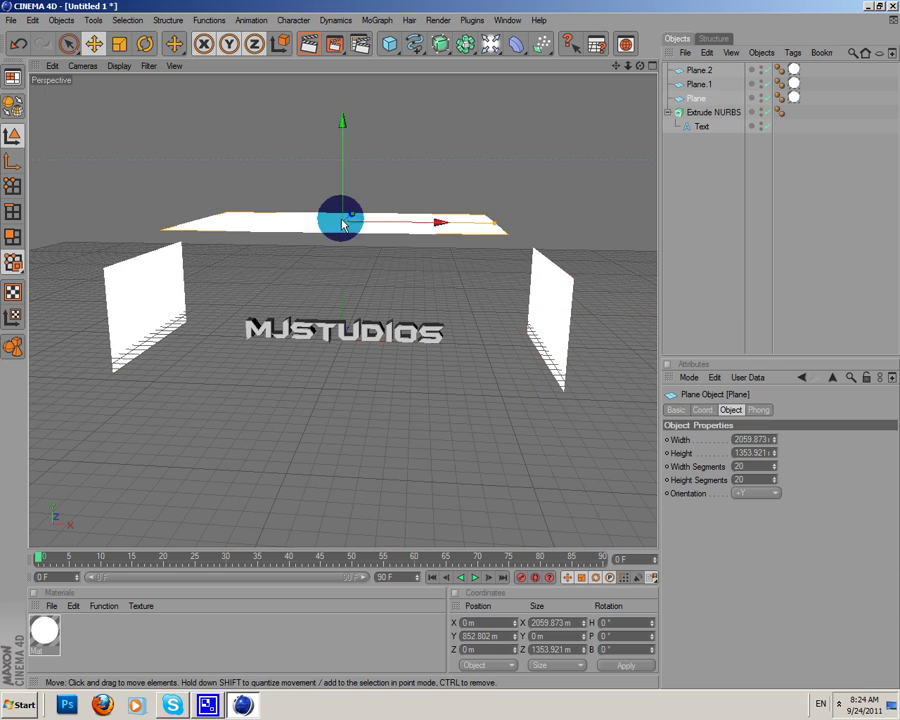
drag(361, 170, 358, 165)
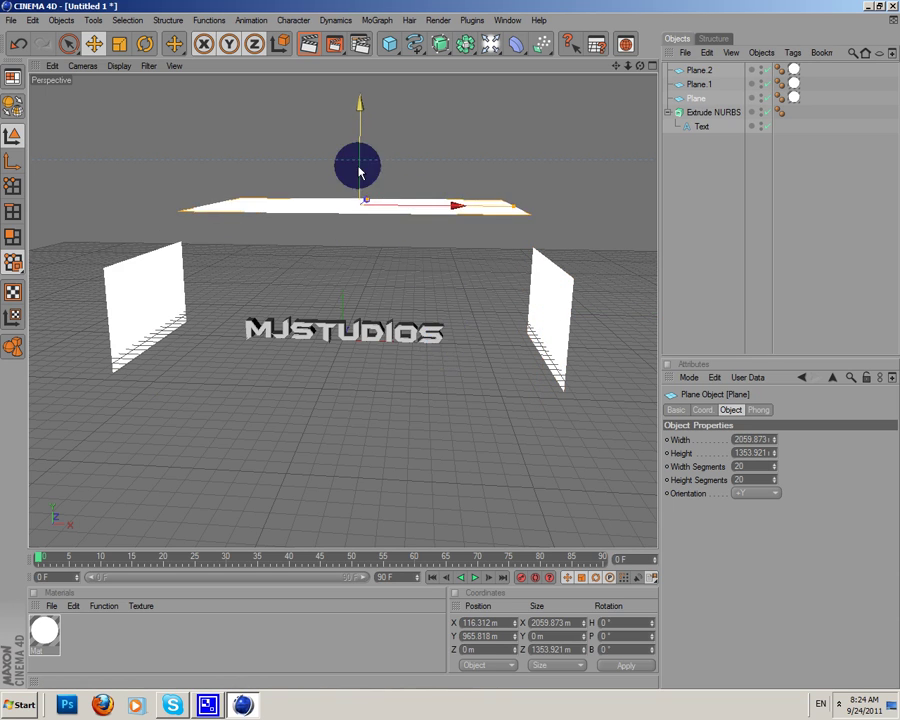
Step: Frame the text closely and preview-render a region around the whole word
scroll(350, 311, up, 6)
mouse_move(617, 72)
mouse_down()
mouse_move(454, 348)
mouse_move(617, 72)
mouse_up()
drag(450, 350, 440, 349)
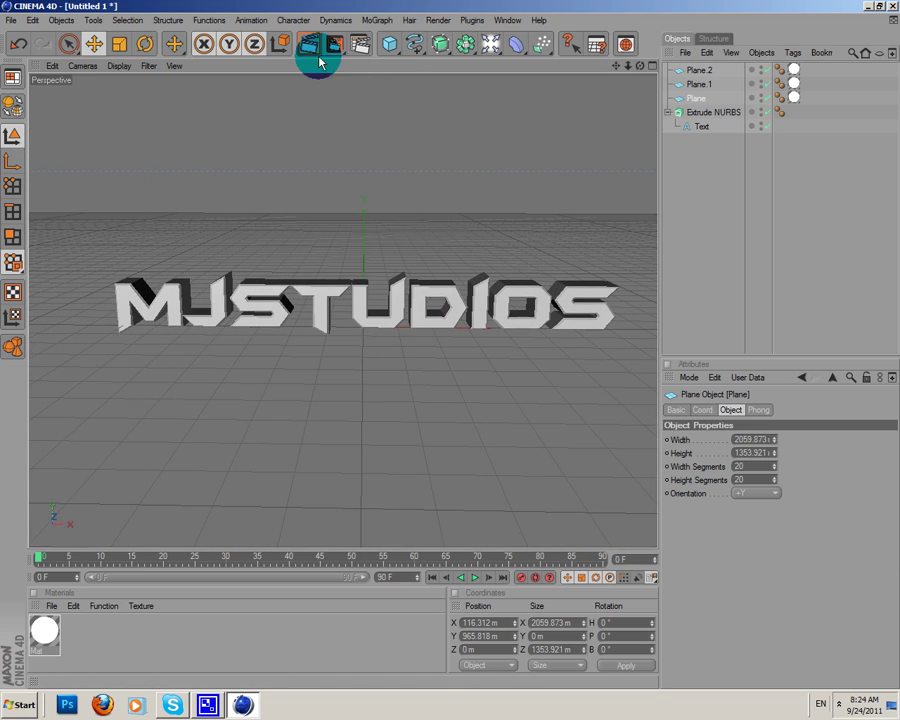
drag(344, 48, 386, 61)
drag(45, 211, 658, 442)
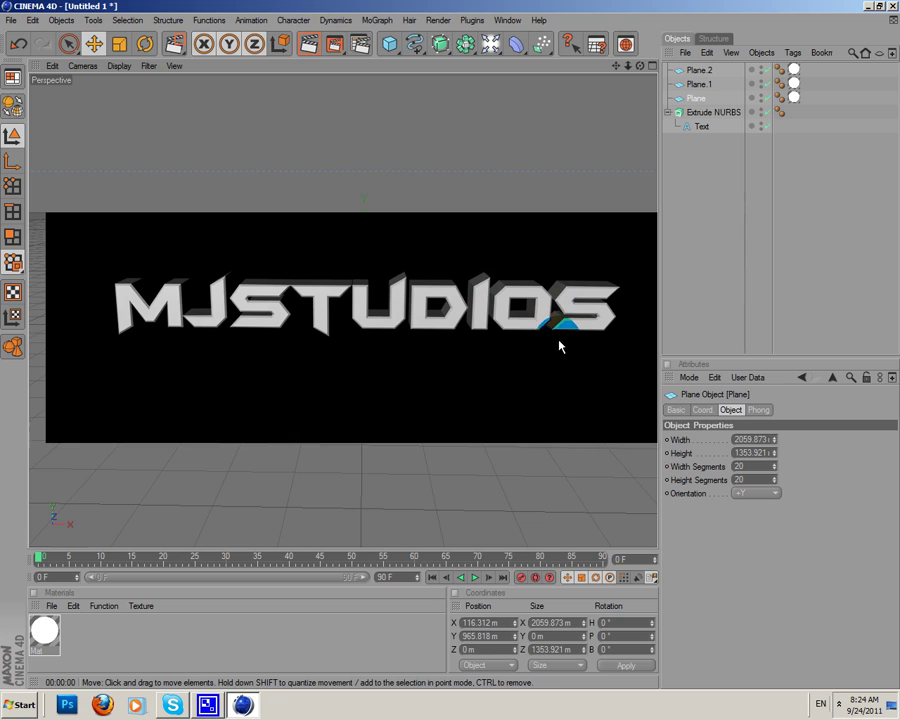
click(117, 573)
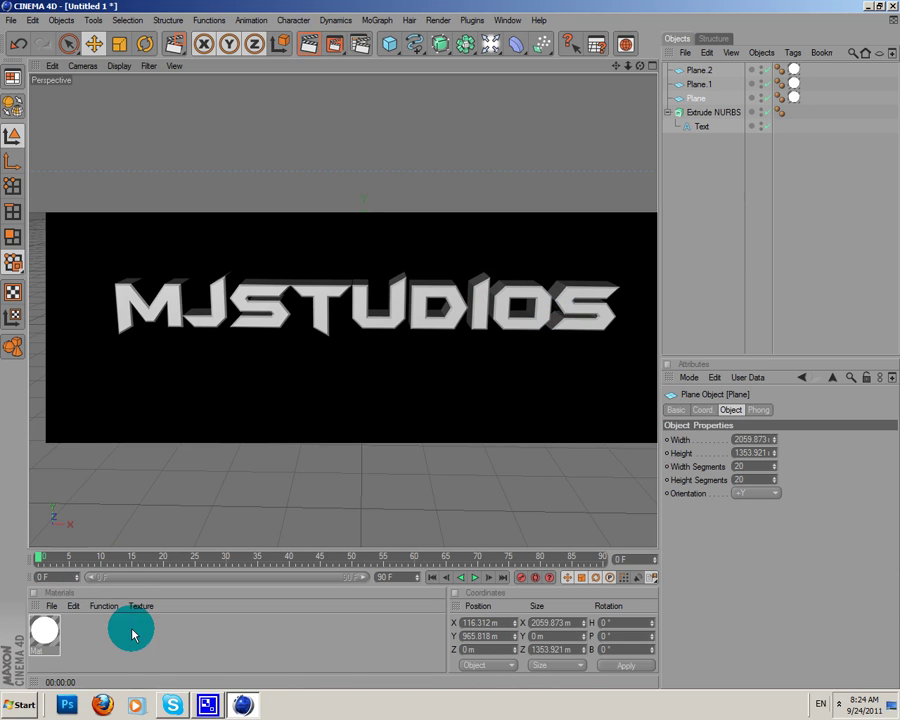
click(215, 418)
Step: Create a new material with Specular disabled and Reflection enabled
click(52, 606)
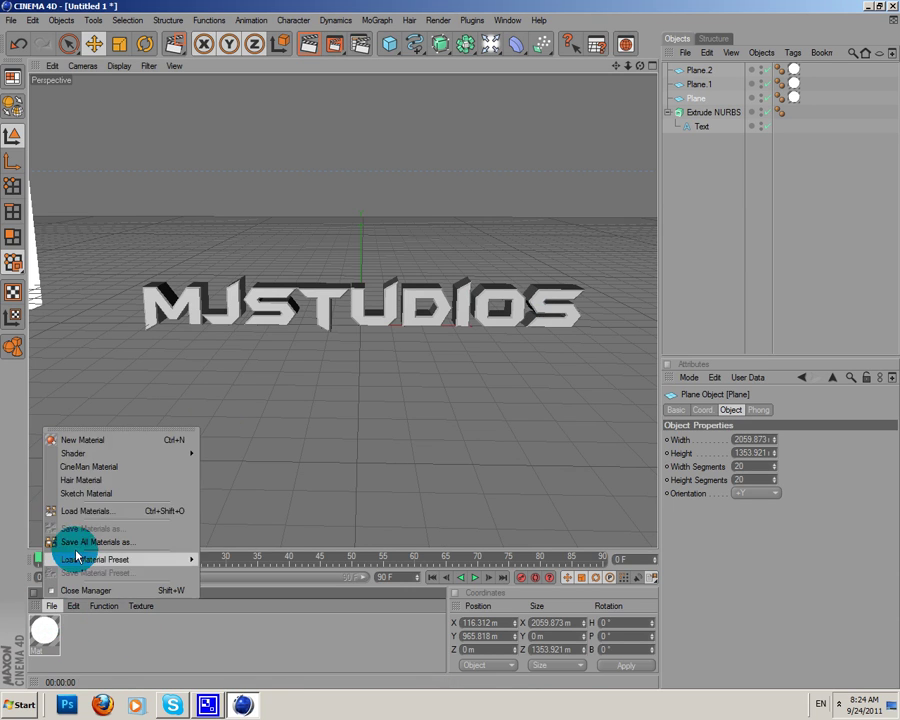
click(84, 440)
double_click(45, 630)
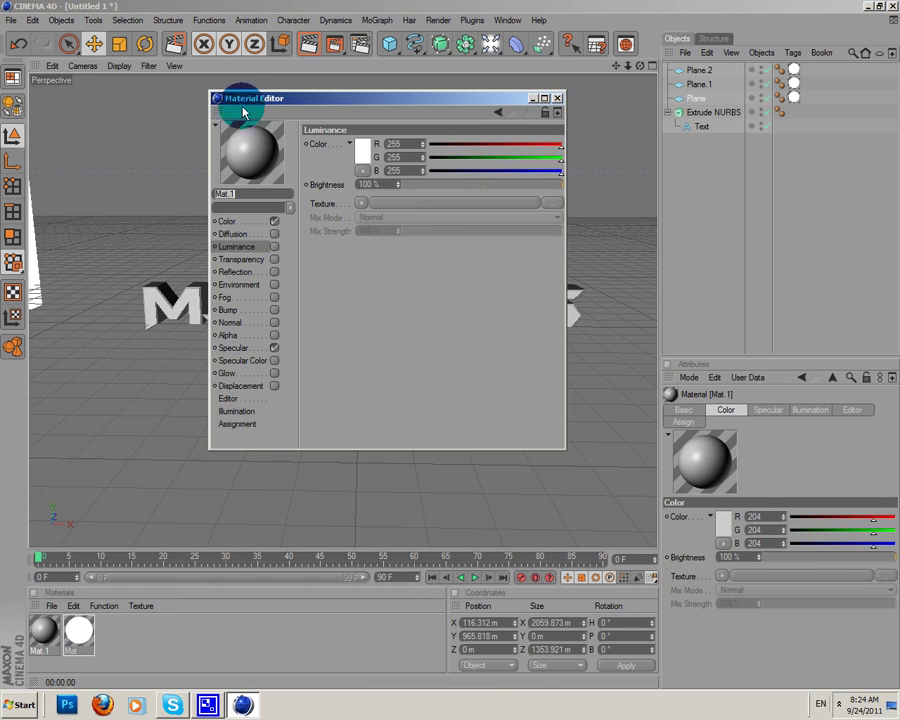
drag(242, 110, 287, 142)
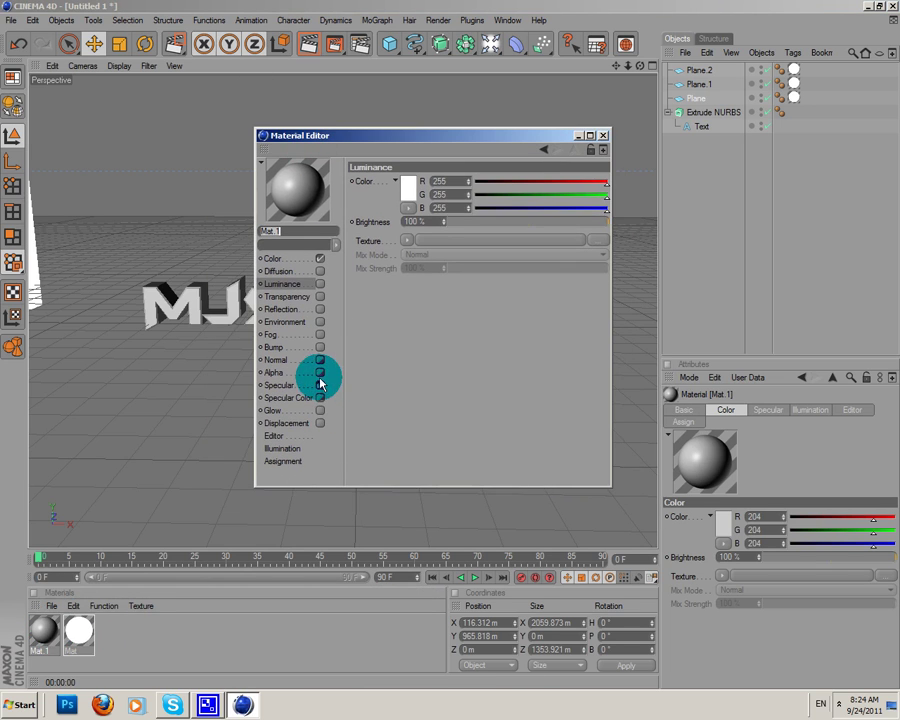
click(320, 385)
click(320, 309)
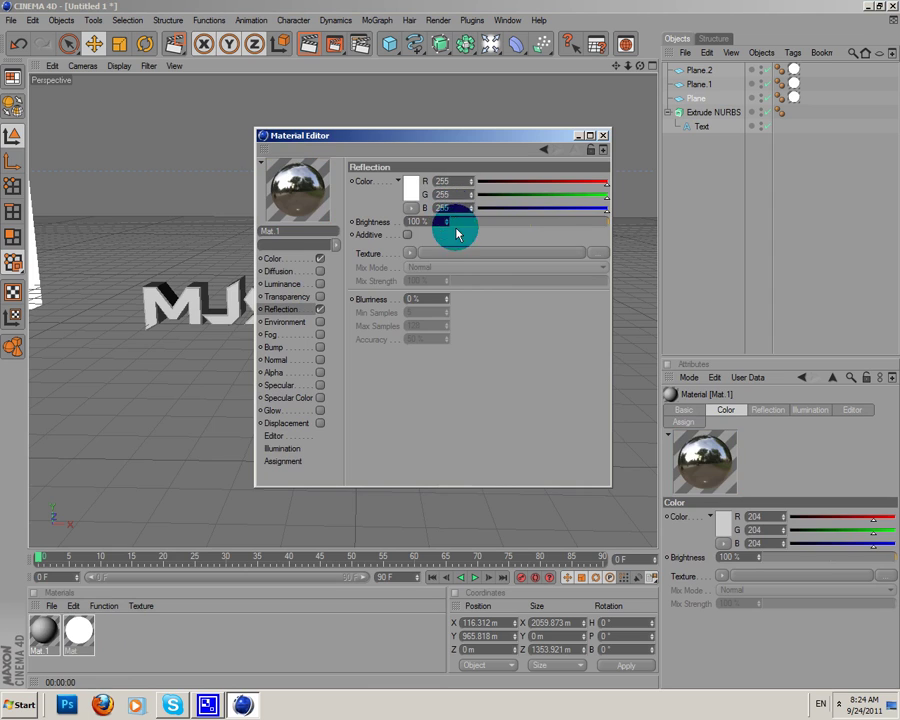
Step: Give the reflection a Fresnel texture, with brightness at 45% and mix strength at 15%
click(409, 252)
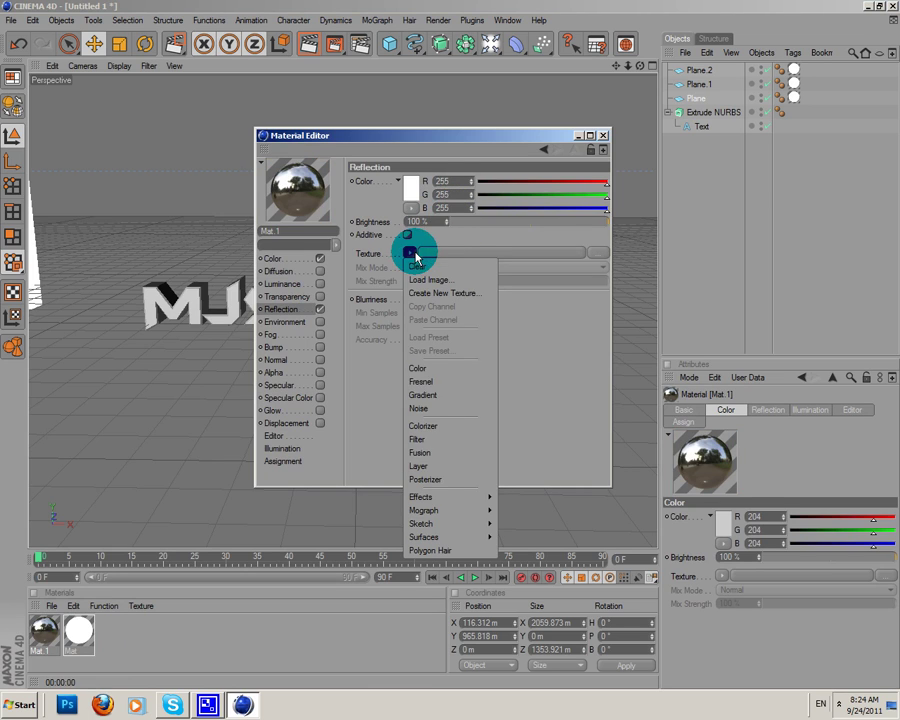
click(424, 381)
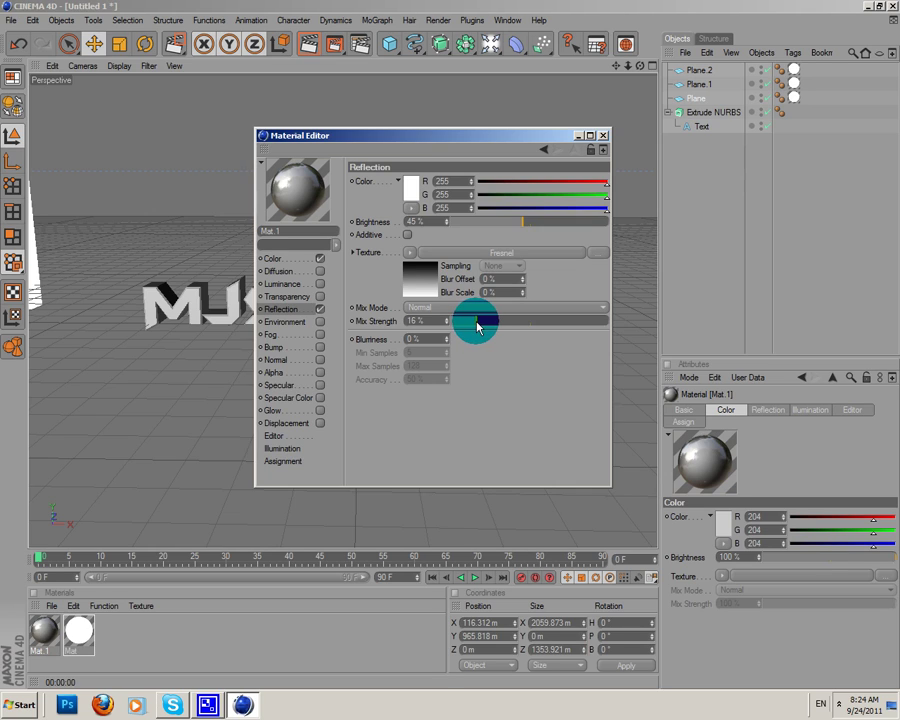
click(319, 231)
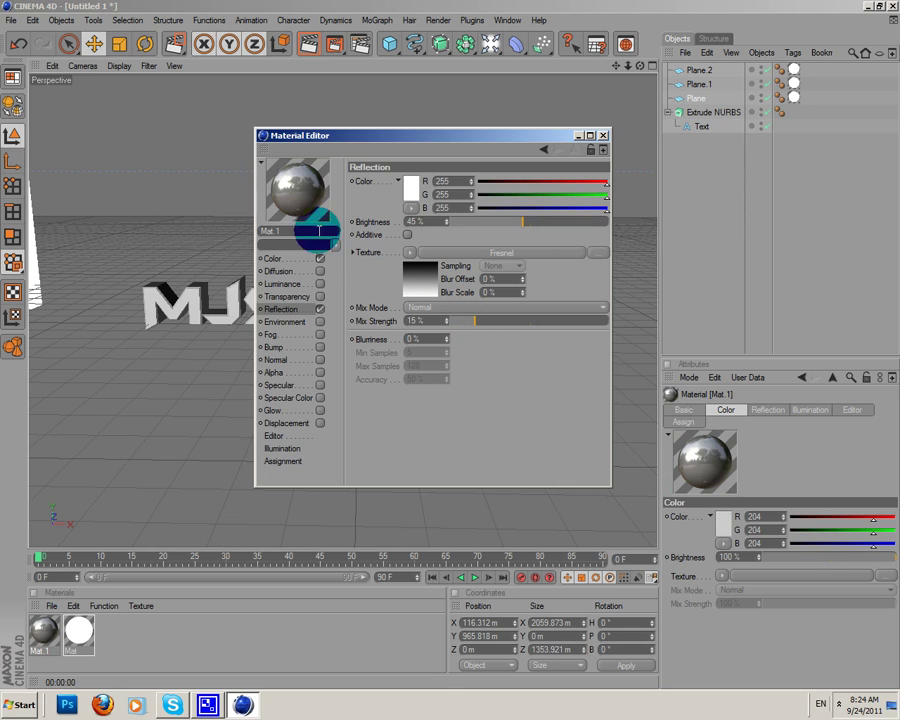
Step: Set the reflective material's color to blue, RGB 0, 129, 222
click(265, 258)
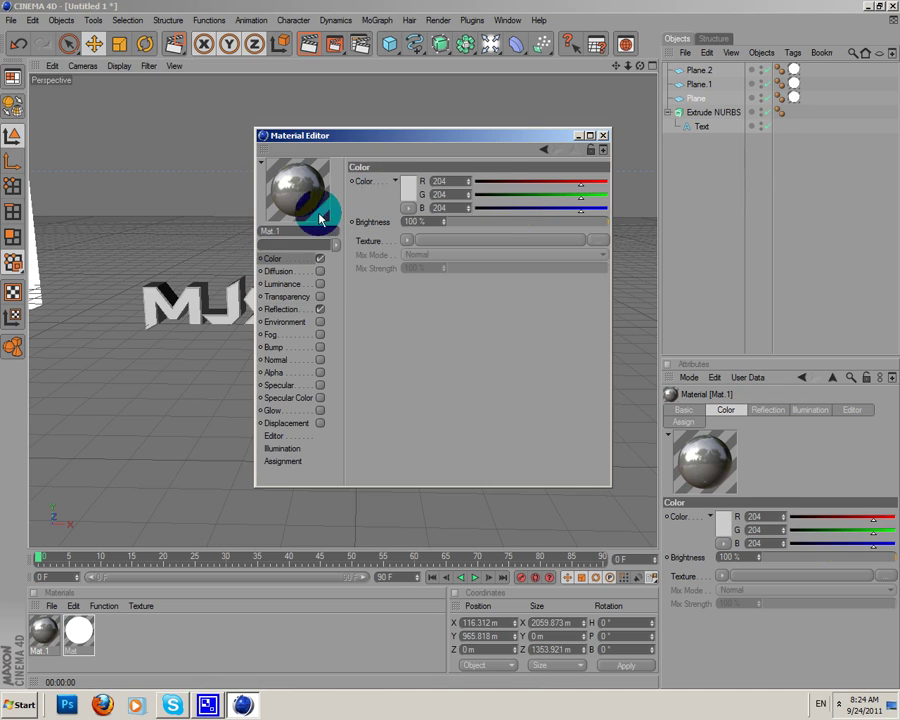
click(409, 189)
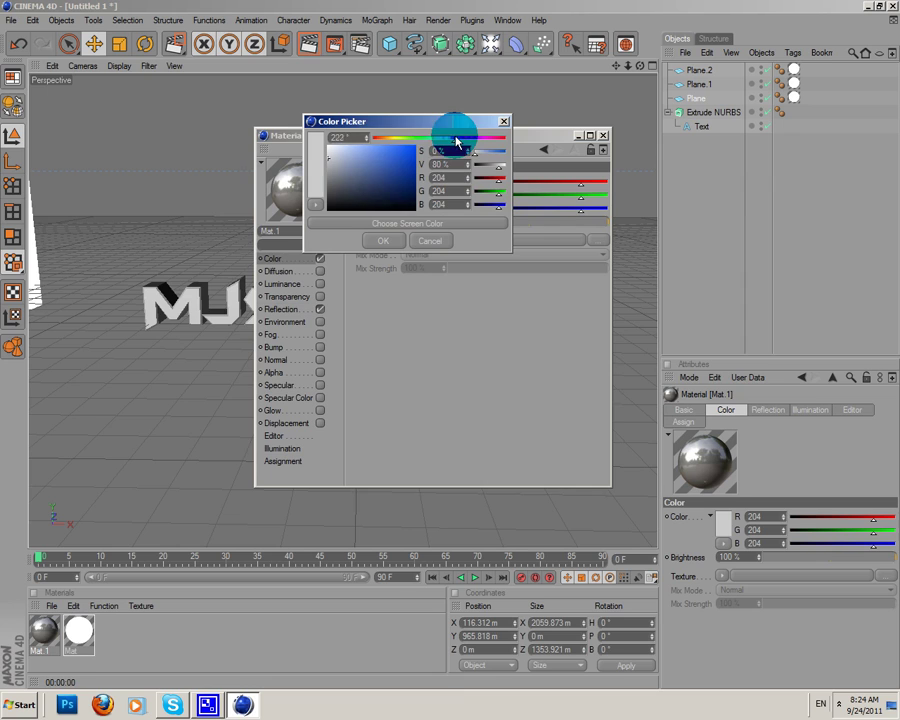
drag(455, 141, 418, 147)
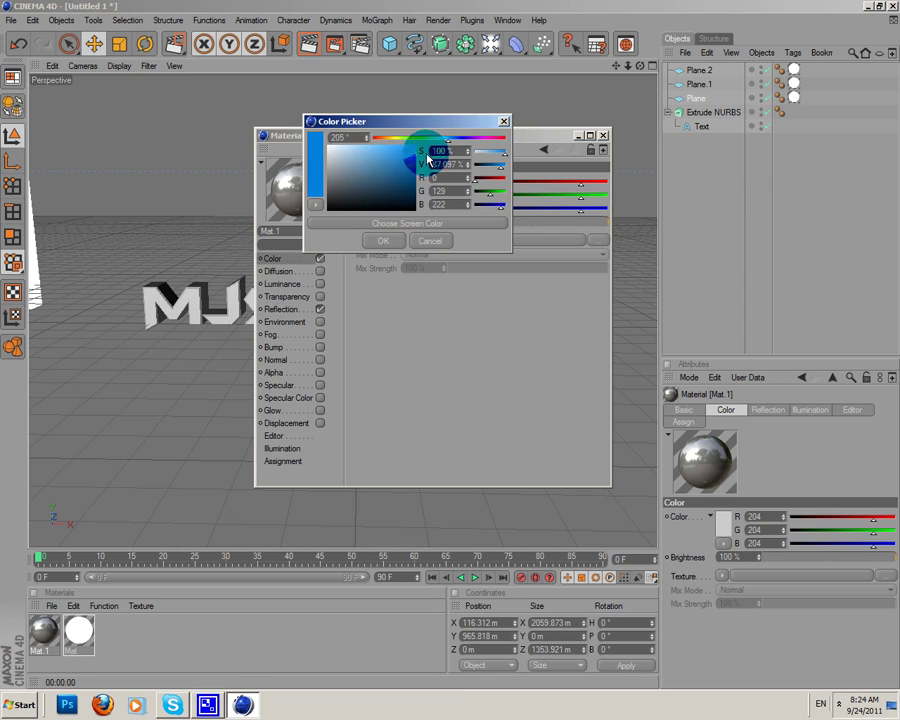
click(382, 241)
click(601, 137)
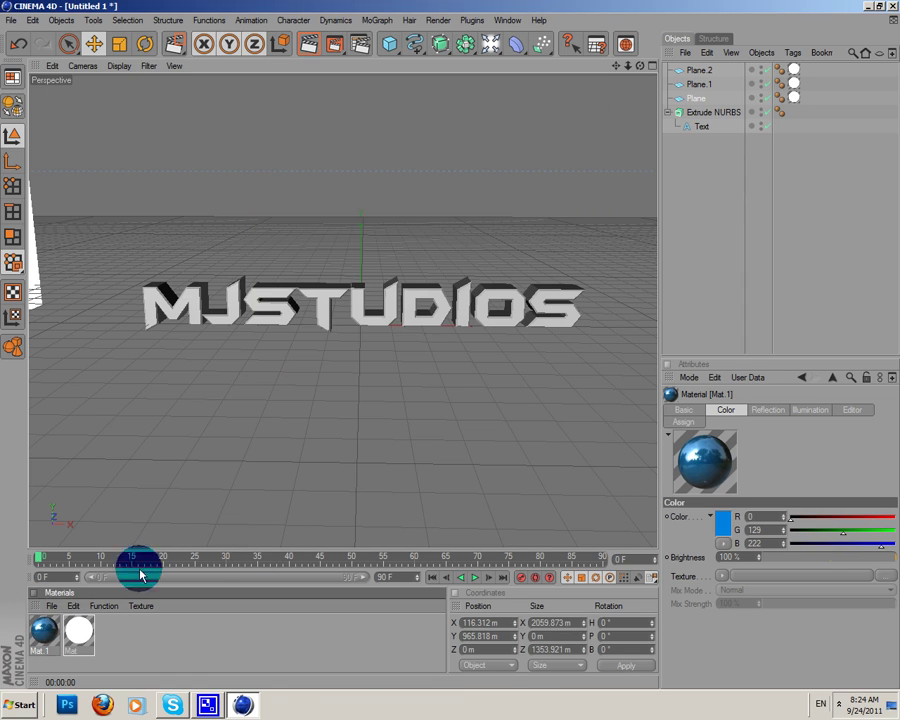
Step: Apply the blue reflective material to the extruded text and raise the text slightly above the grid
drag(40, 628, 290, 313)
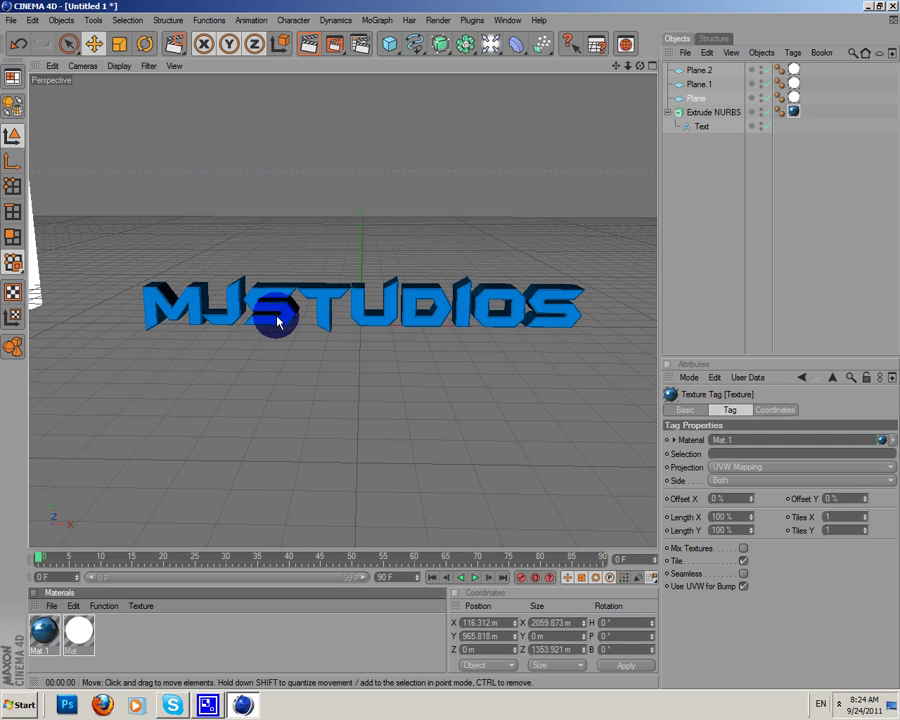
click(355, 304)
drag(360, 249, 360, 209)
Step: Preview-render the blue text from the front and from a higher angle, and reframe the view on it
click(308, 46)
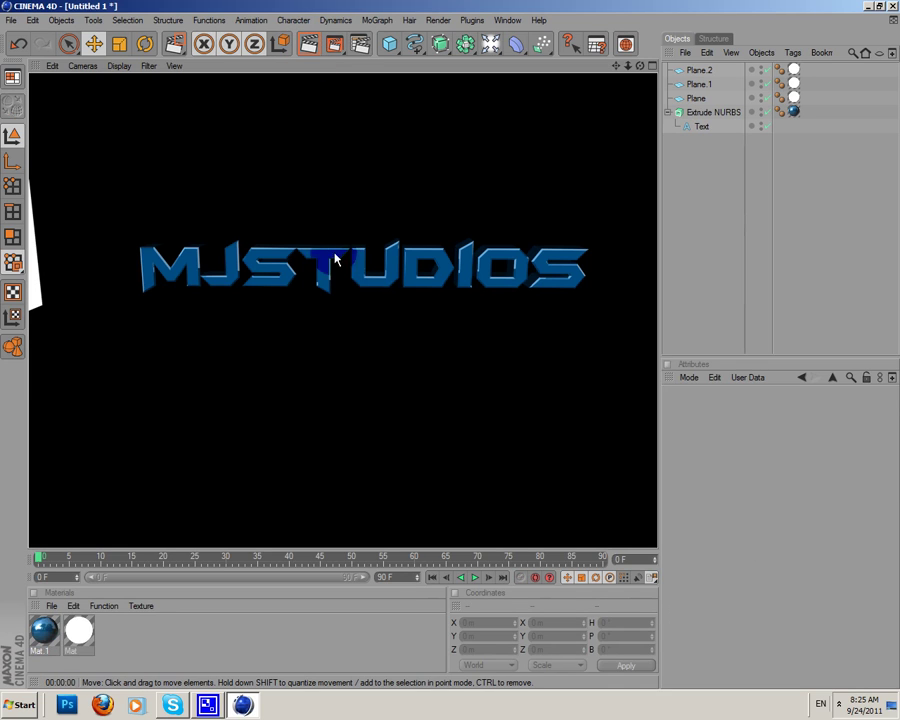
click(432, 275)
drag(639, 67, 496, 163)
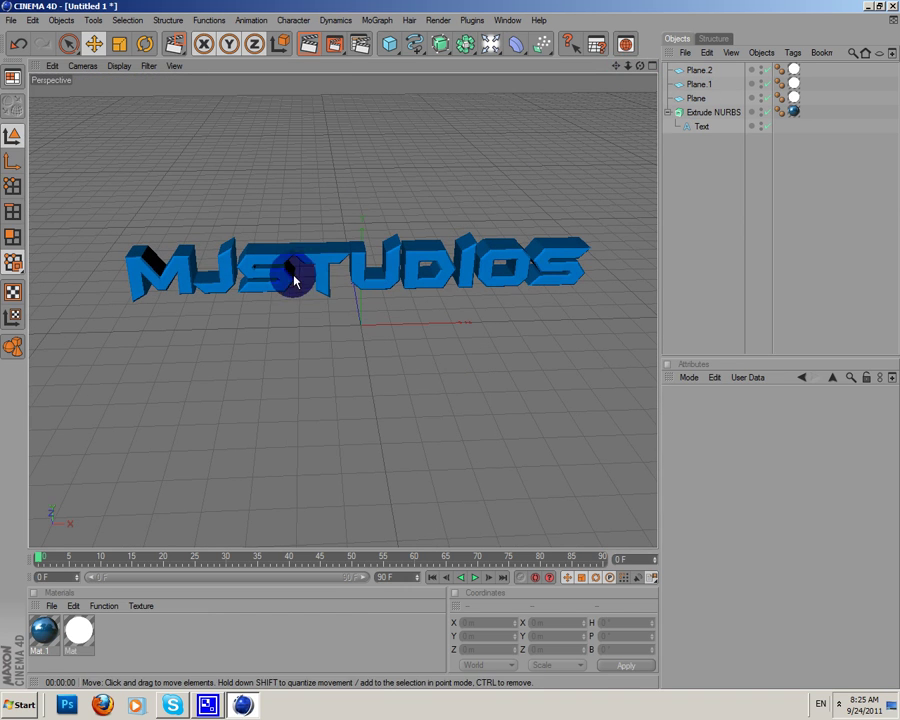
click(307, 43)
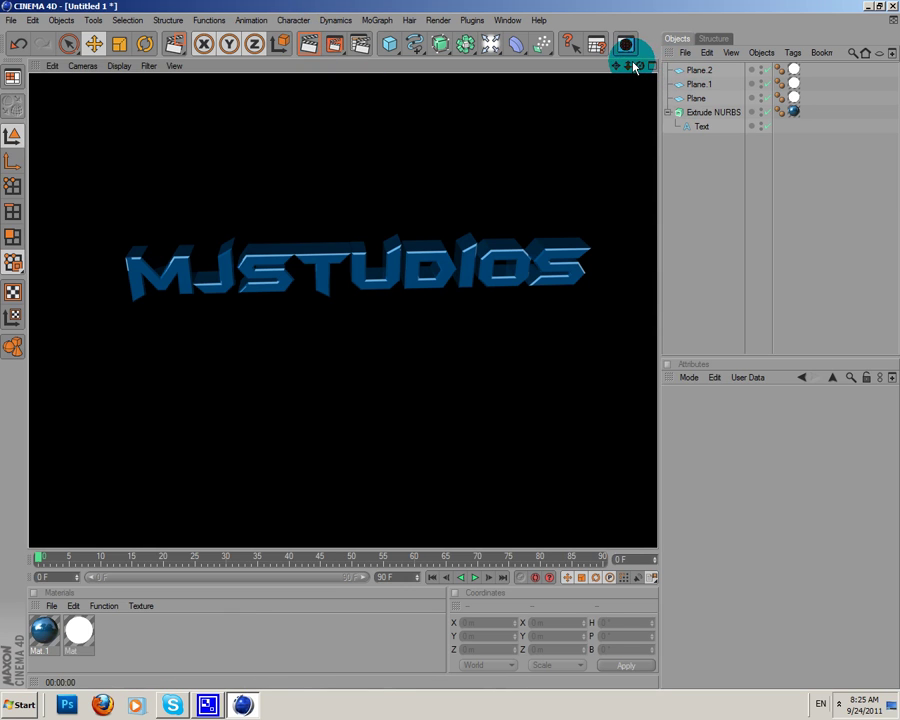
drag(643, 72, 558, 112)
drag(616, 68, 420, 90)
drag(647, 72, 450, 349)
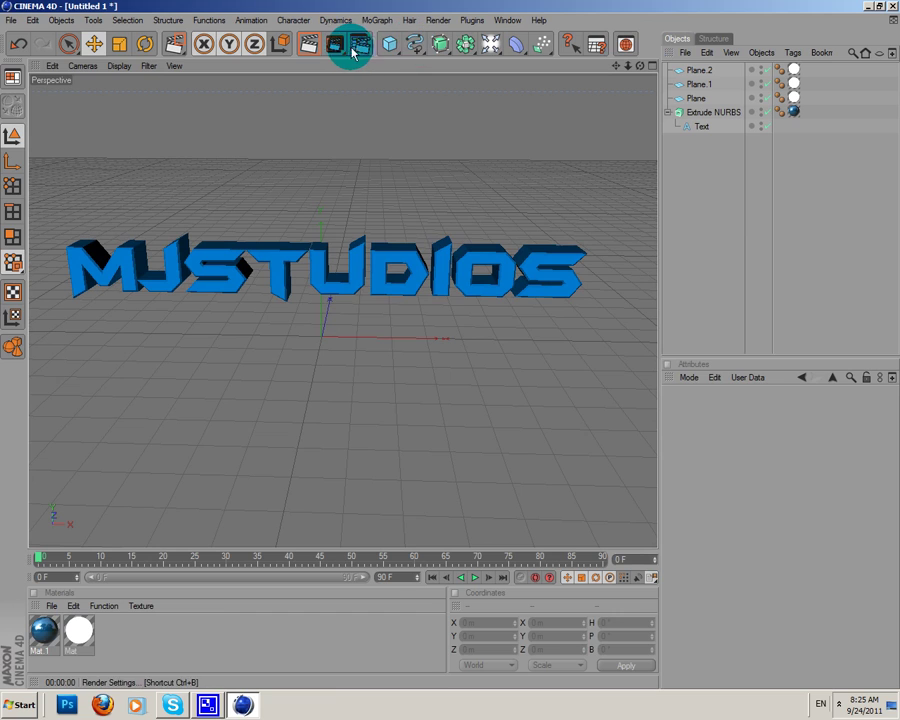
Step: Add the Ambient Occlusion and Global Illumination effects to the render settings
click(359, 50)
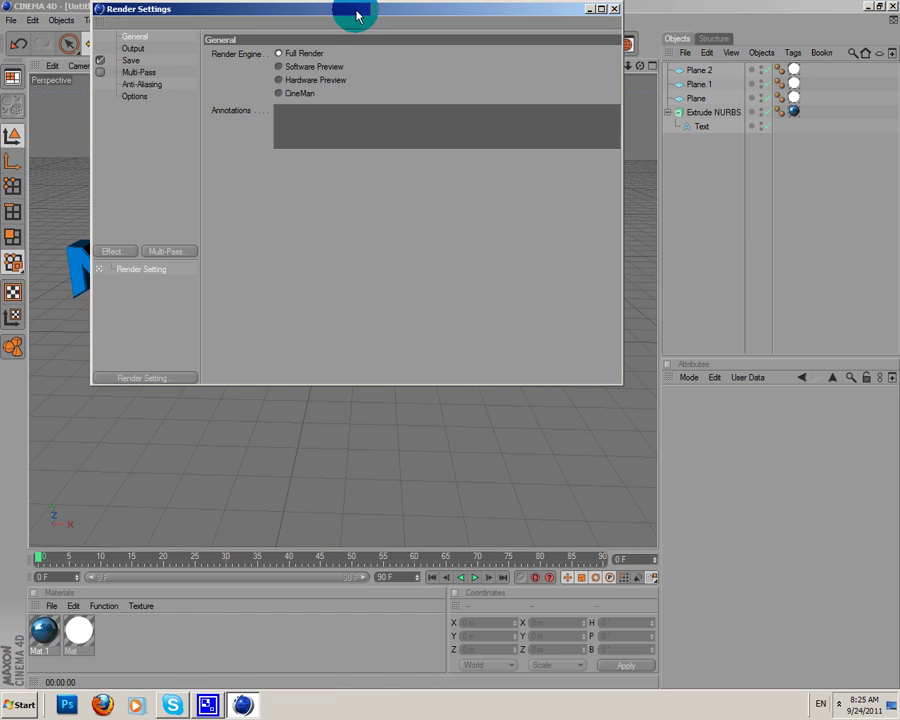
drag(356, 16, 429, 165)
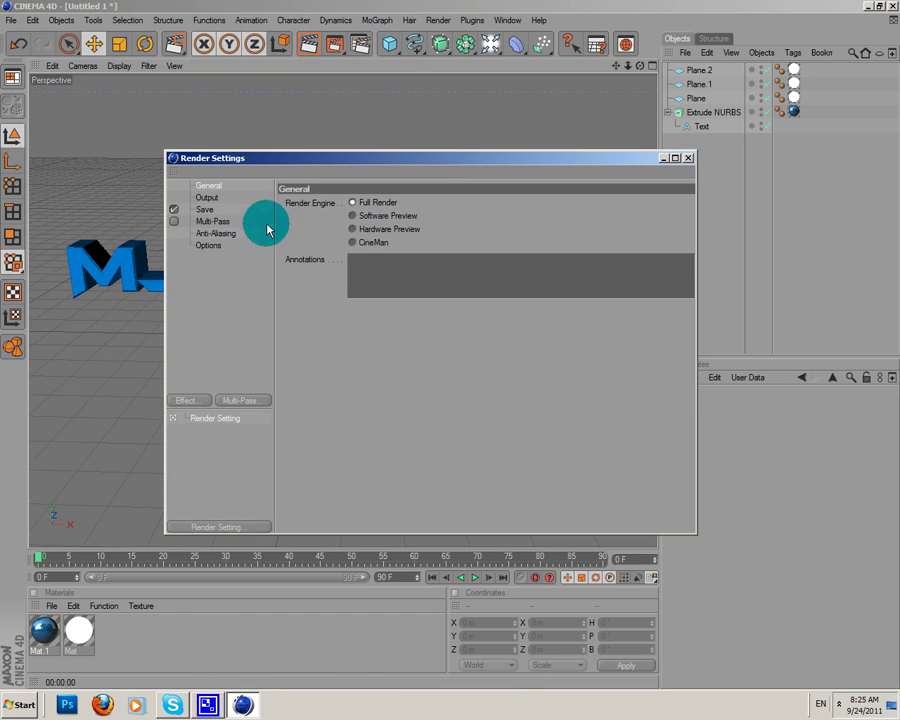
click(211, 198)
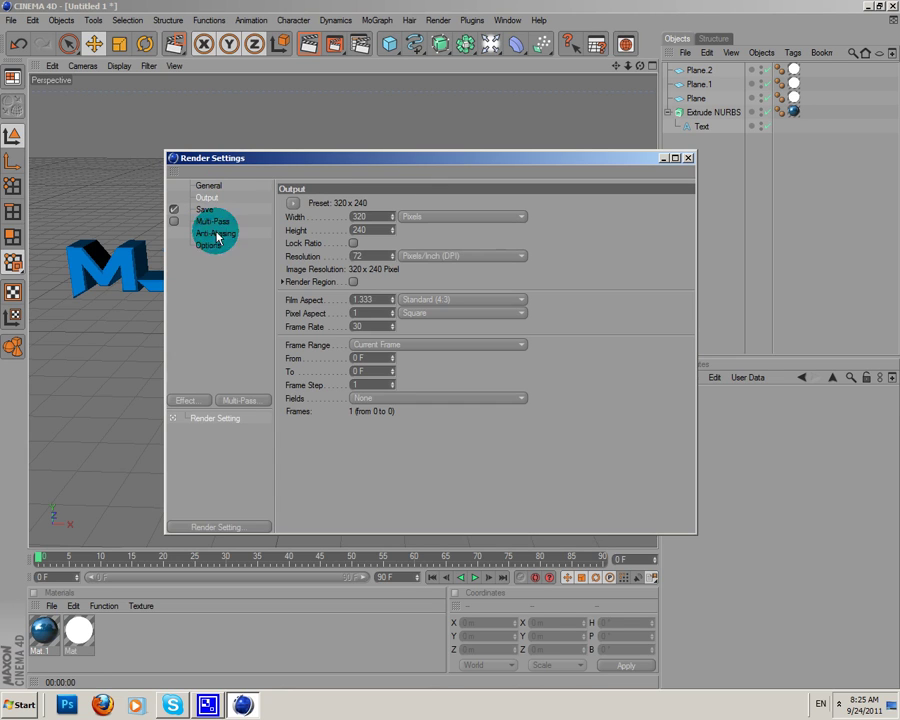
click(208, 245)
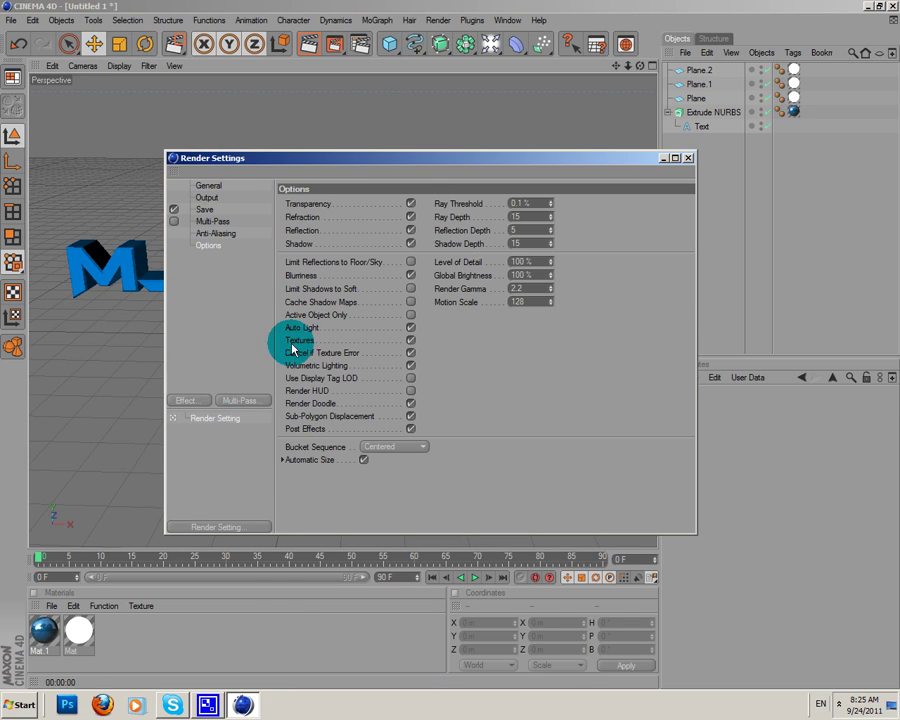
click(197, 405)
click(247, 411)
click(191, 400)
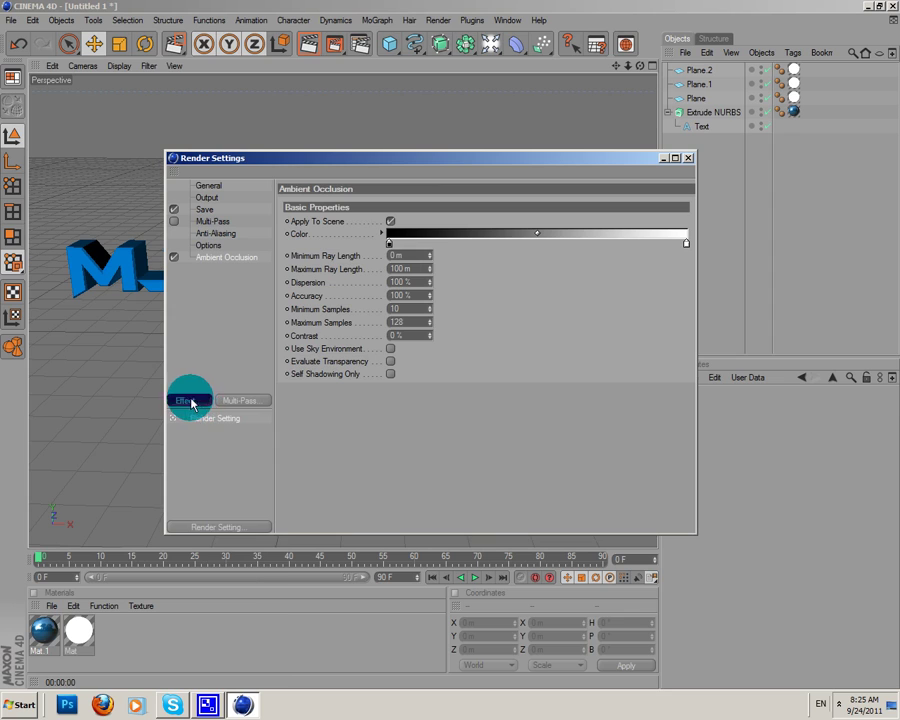
click(262, 497)
Step: Set the Global Illumination diffuse depth to 2 and its gamma to 3.3
click(219, 269)
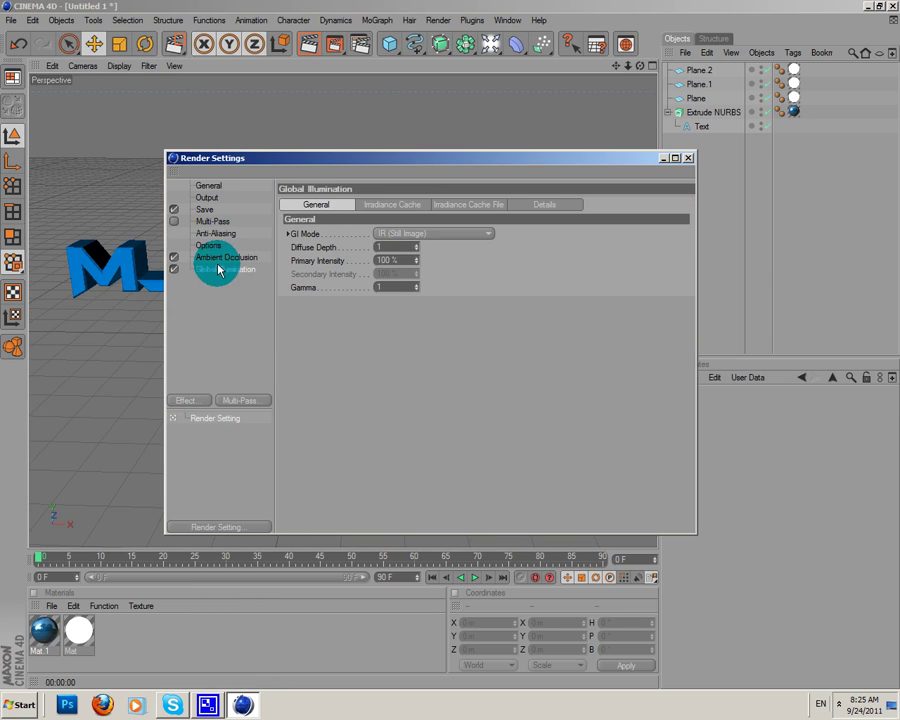
click(389, 247)
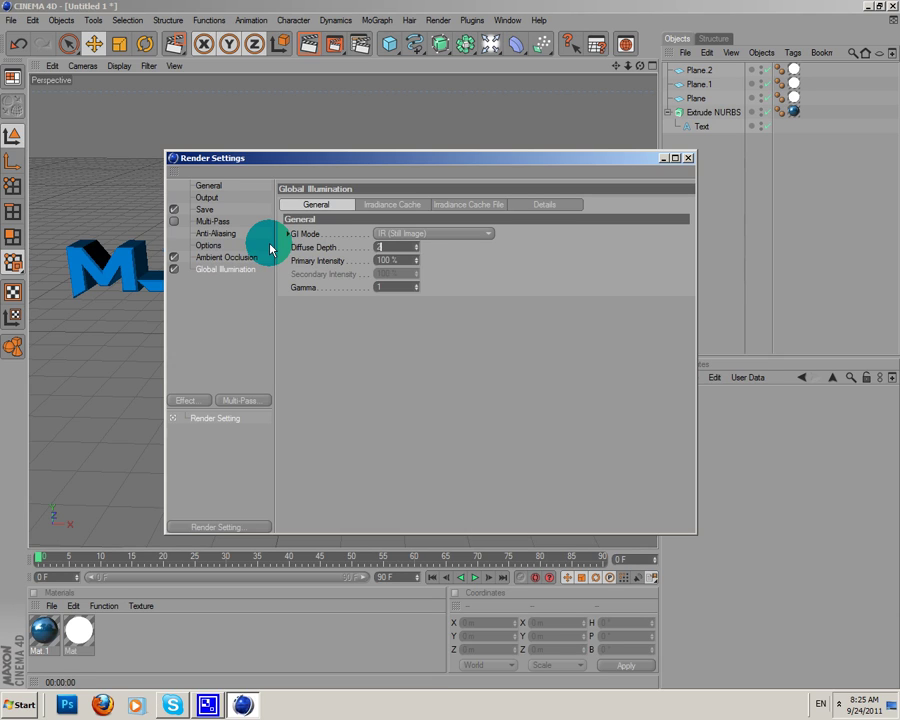
text(2)
click(408, 286)
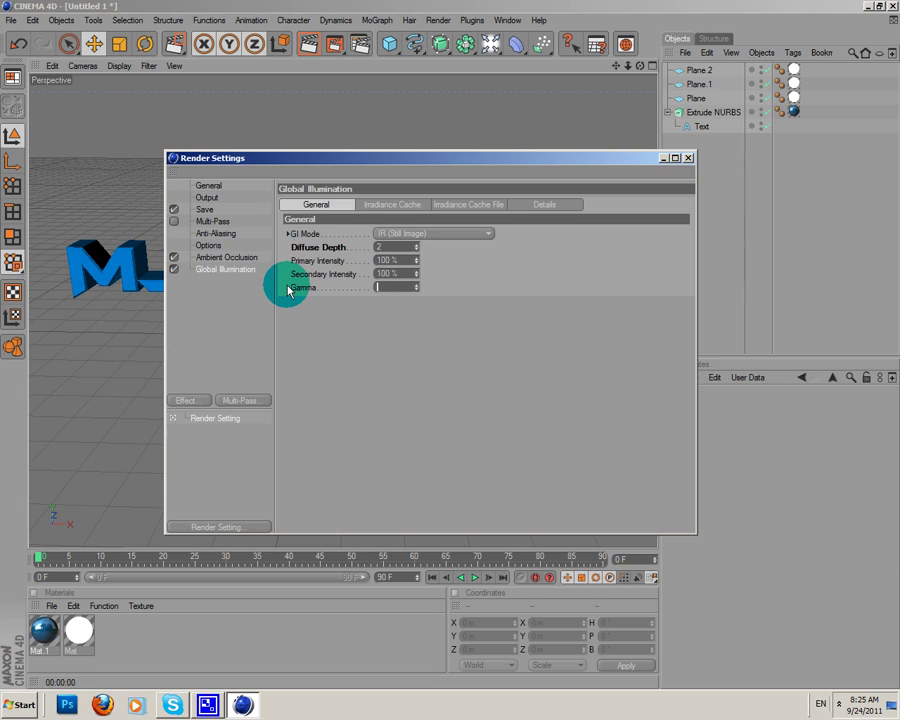
text(3.1)
key(Return)
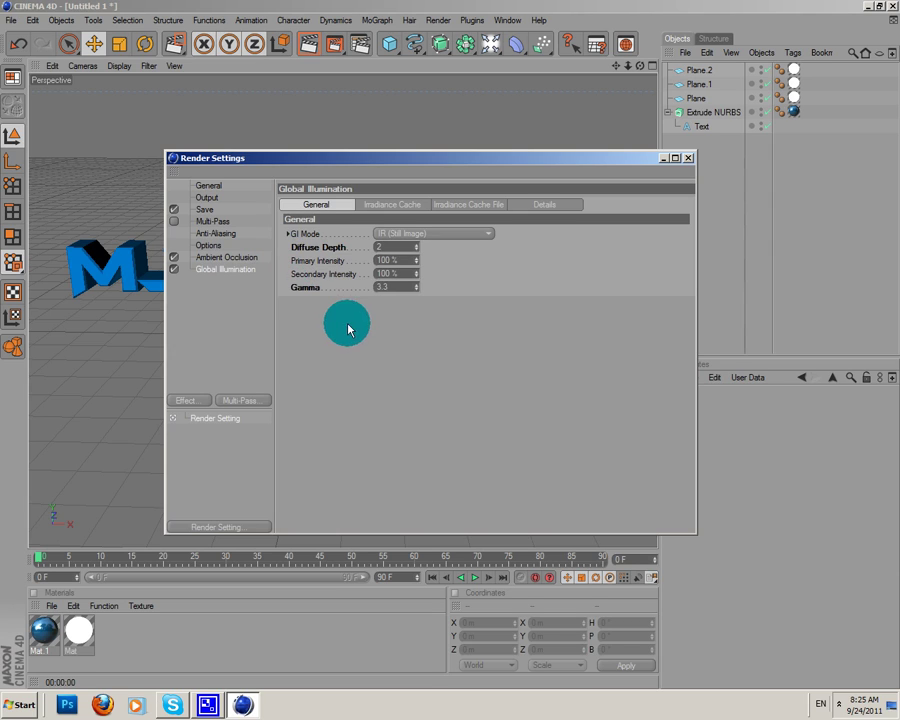
Step: Set the render output size to 1280 pixels wide and 720 pixels high
click(206, 197)
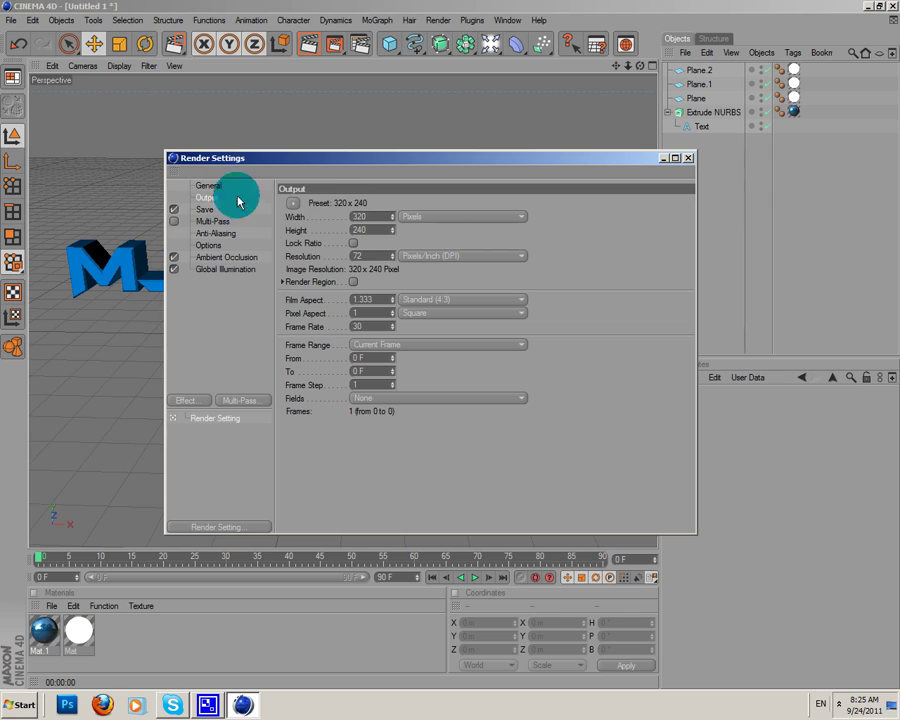
double_click(380, 213)
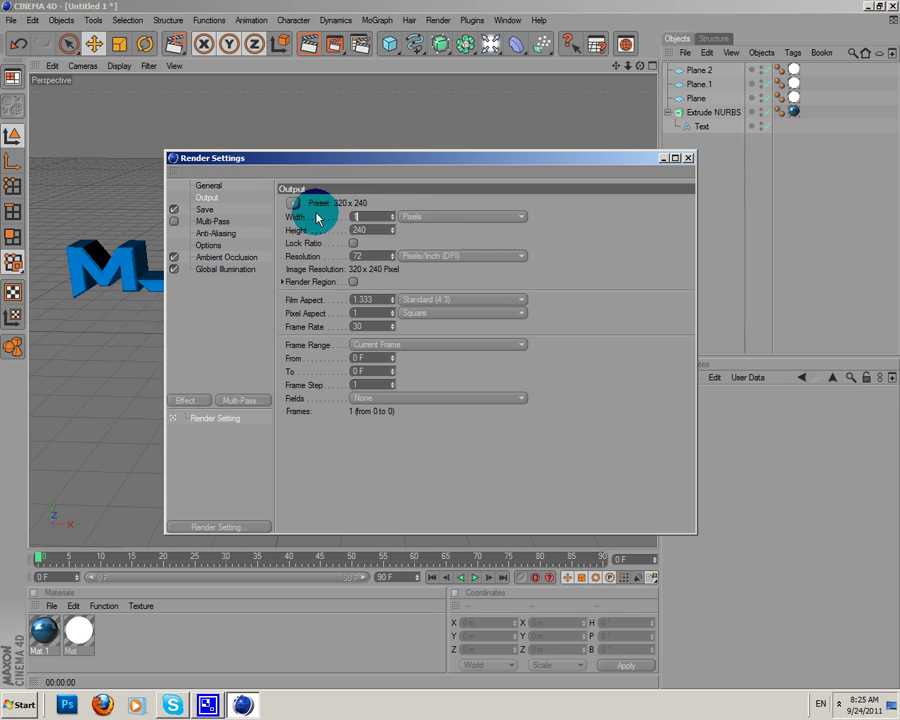
text(1280)
key(Return)
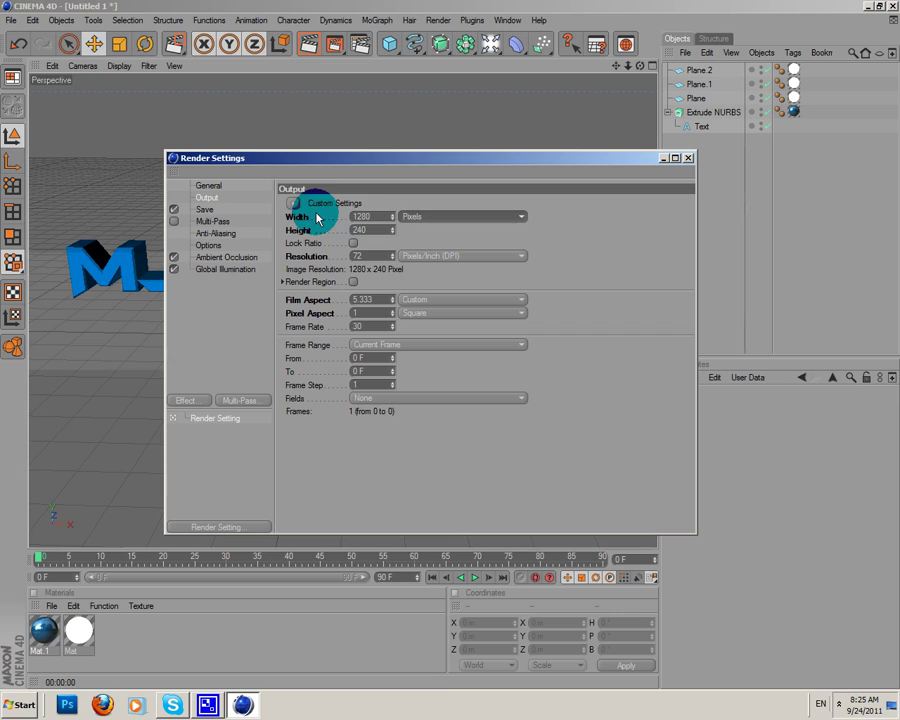
drag(378, 231, 310, 237)
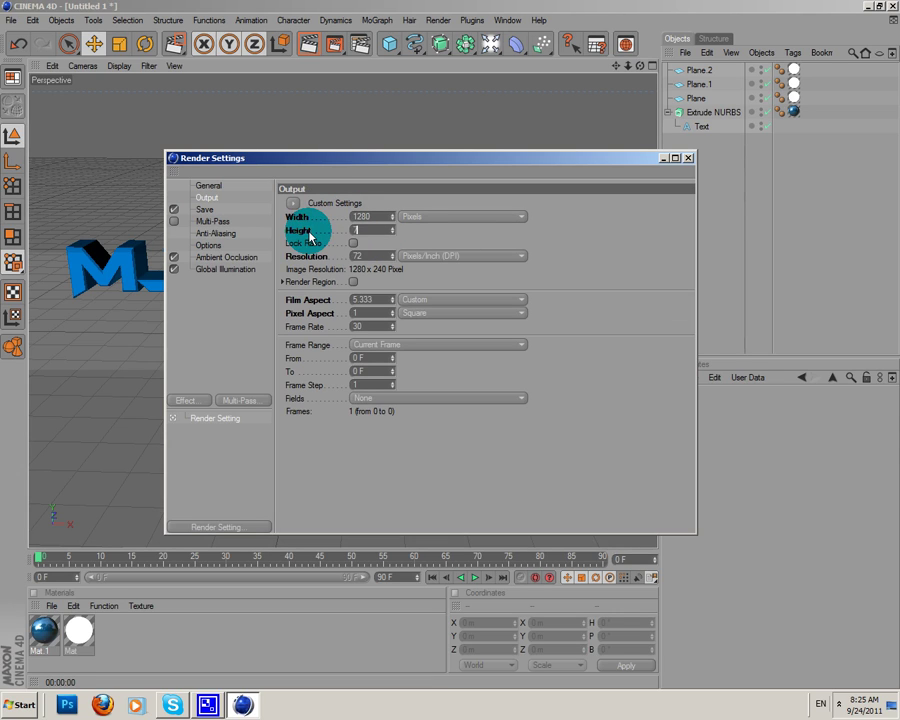
key(Return)
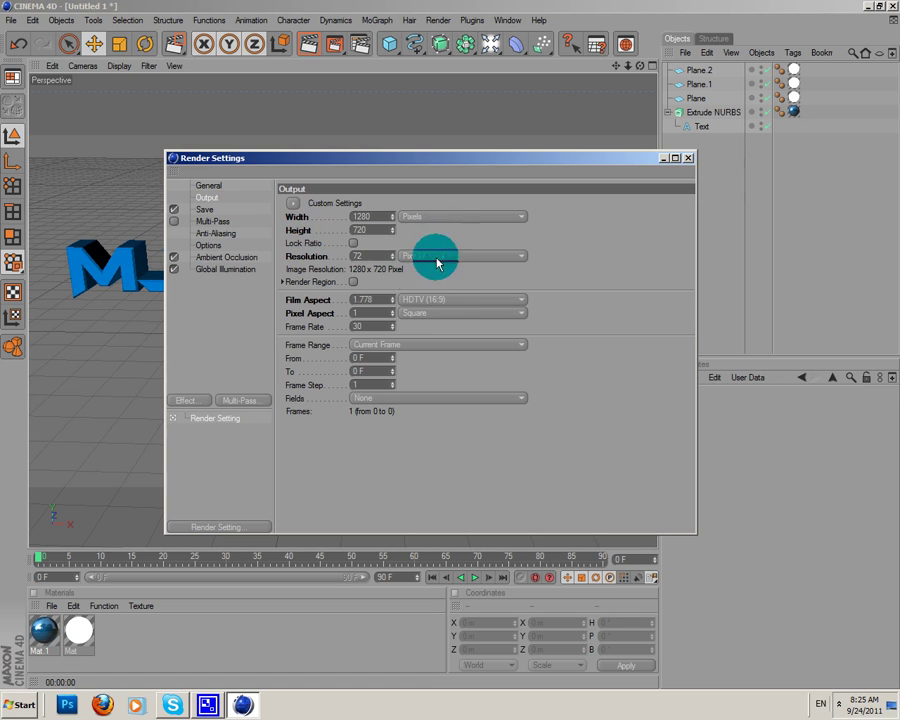
Step: Set the rendered image to save in PNG format to the Desktop as 3324h43u
click(203, 212)
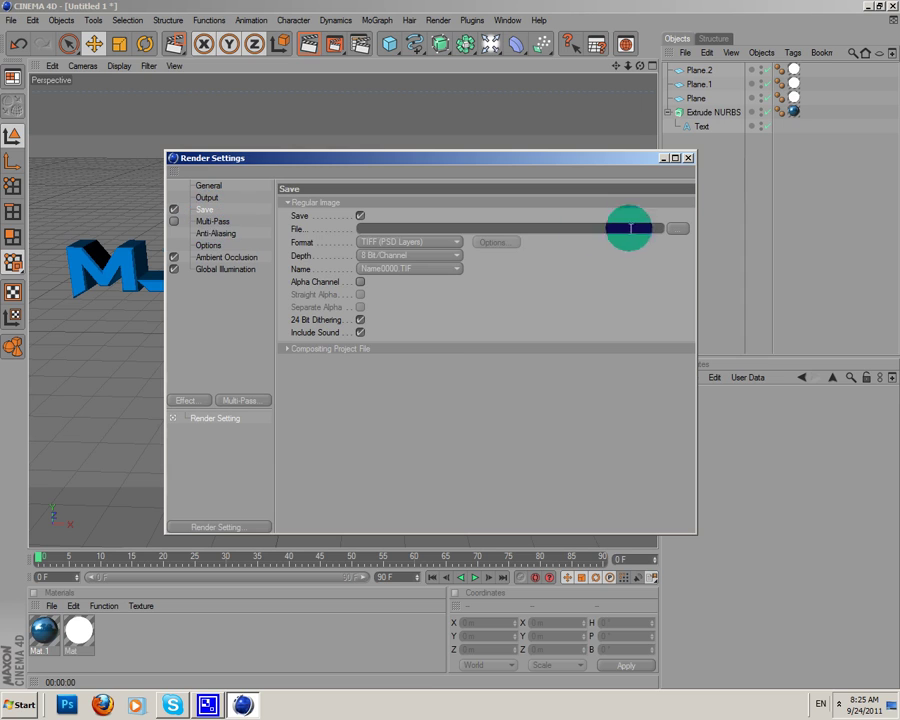
click(448, 242)
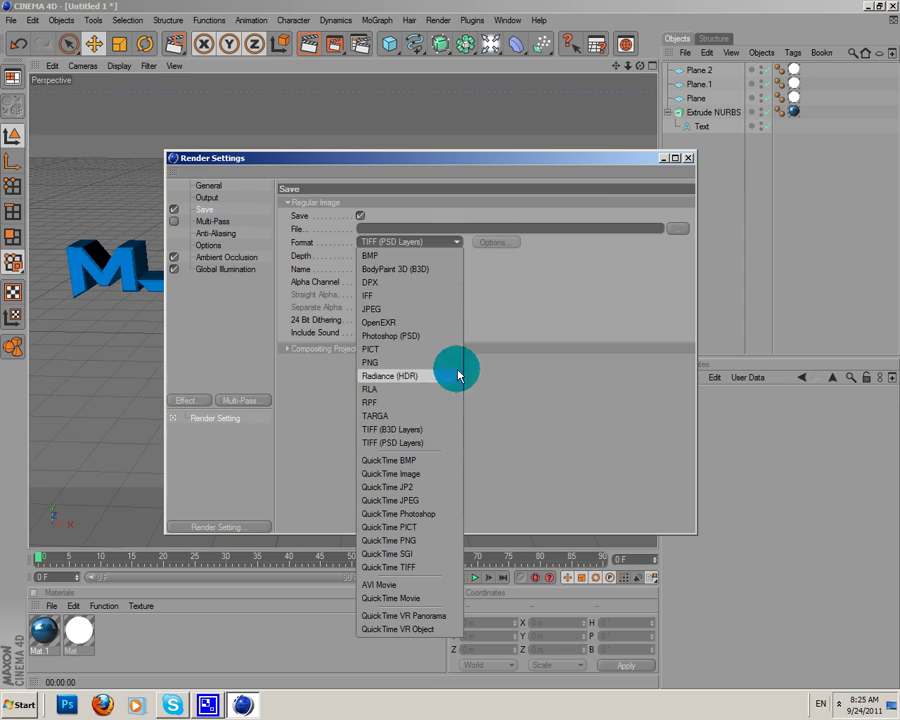
click(406, 362)
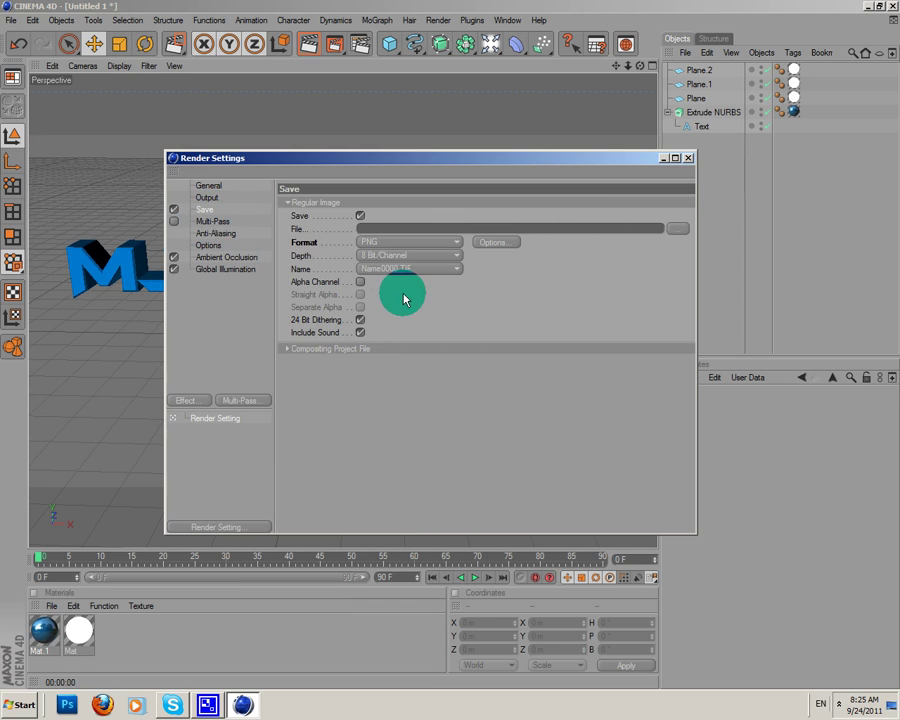
click(678, 228)
click(213, 257)
click(314, 453)
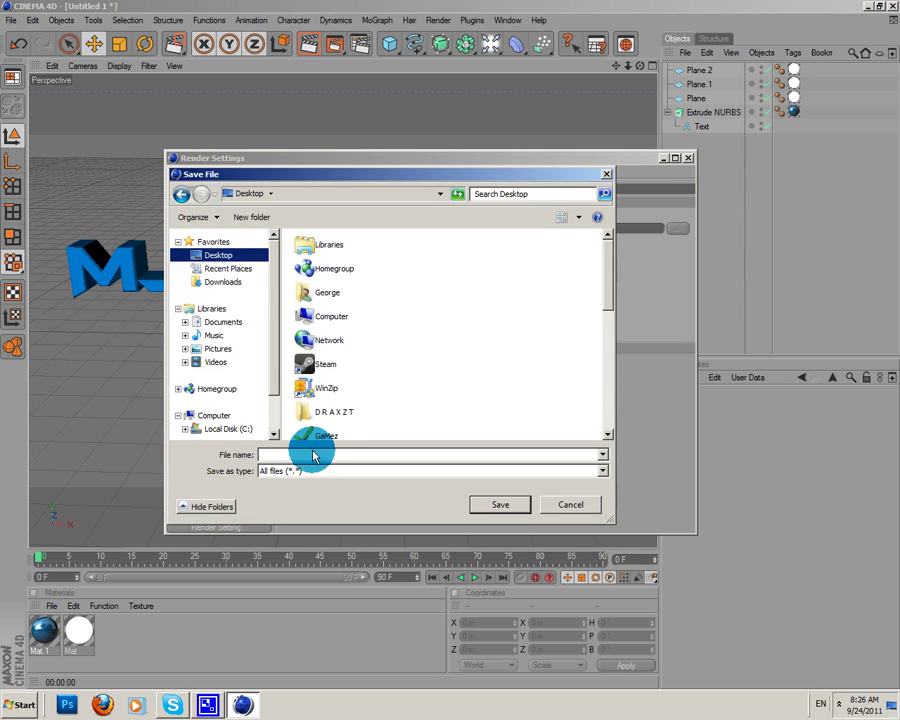
text(3324h43u)
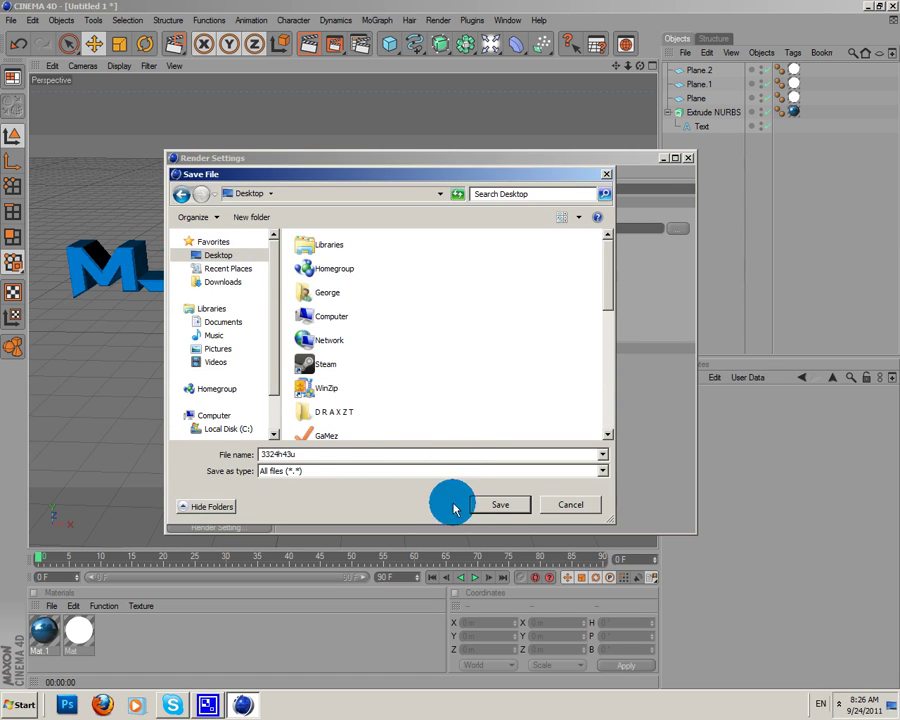
click(497, 506)
Step: Set the render's anti-aliasing to Best with a maximum level of 2x2
click(212, 222)
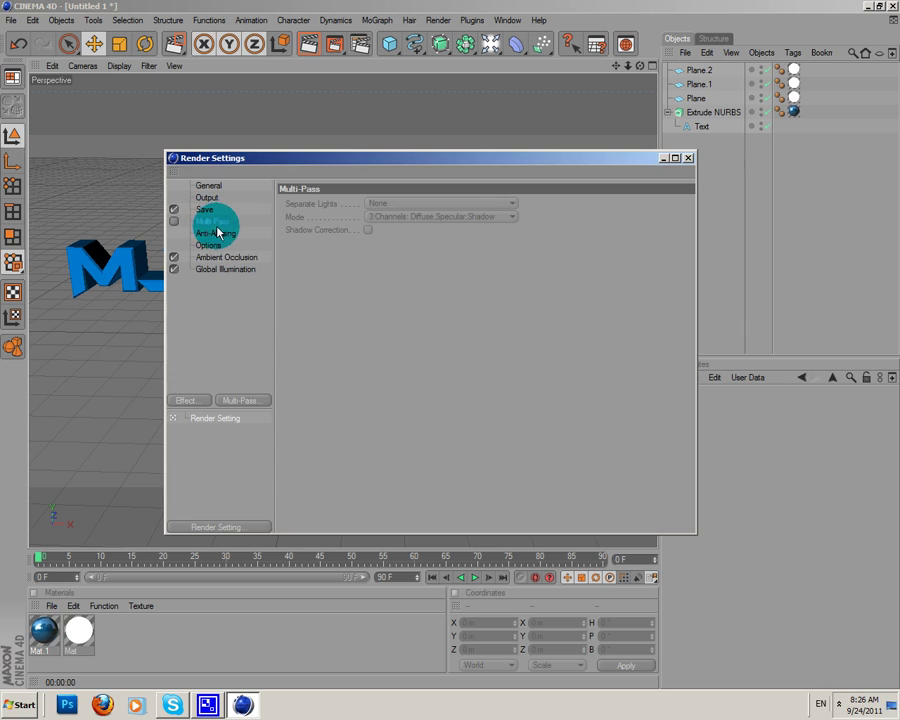
click(216, 233)
click(418, 204)
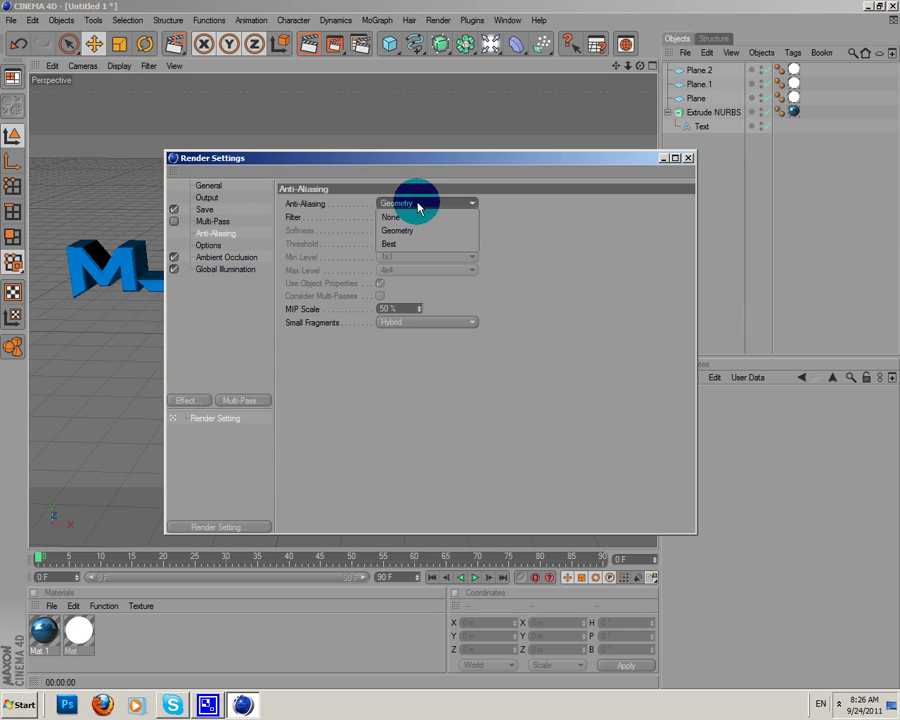
click(414, 204)
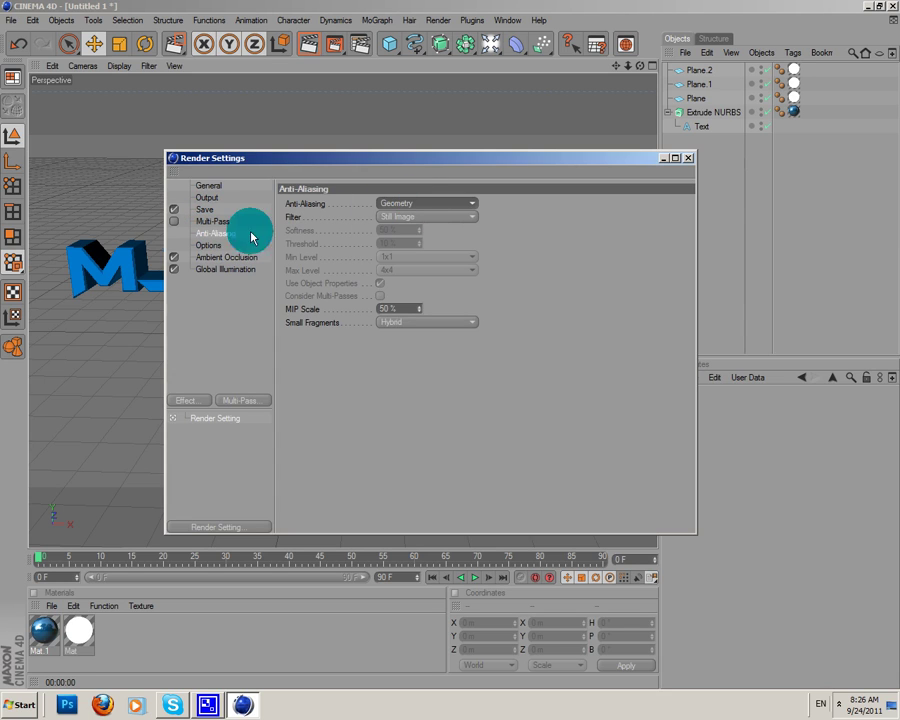
click(414, 205)
click(405, 244)
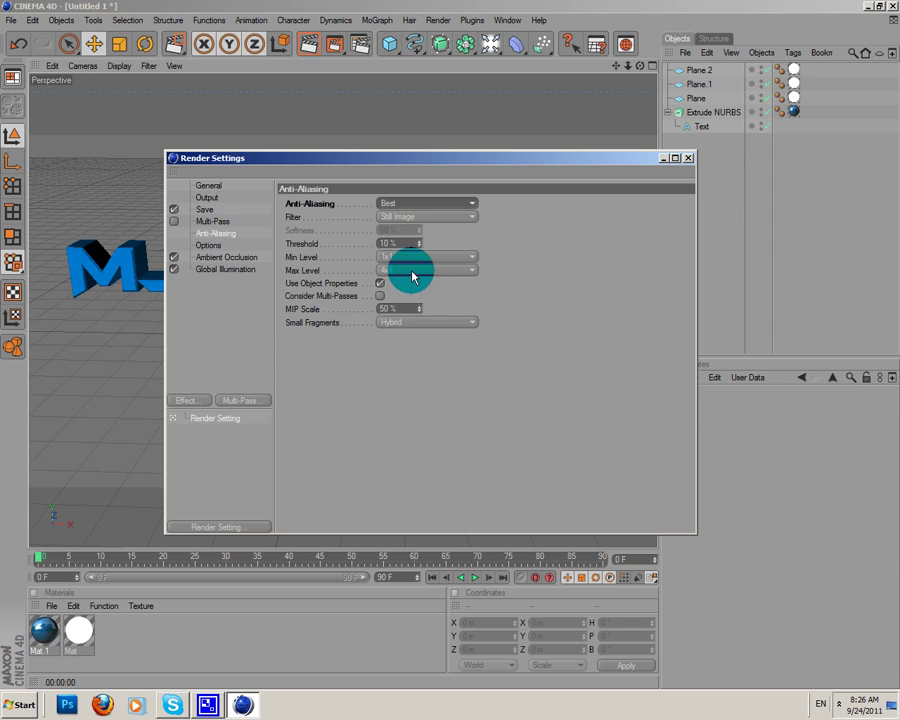
click(412, 273)
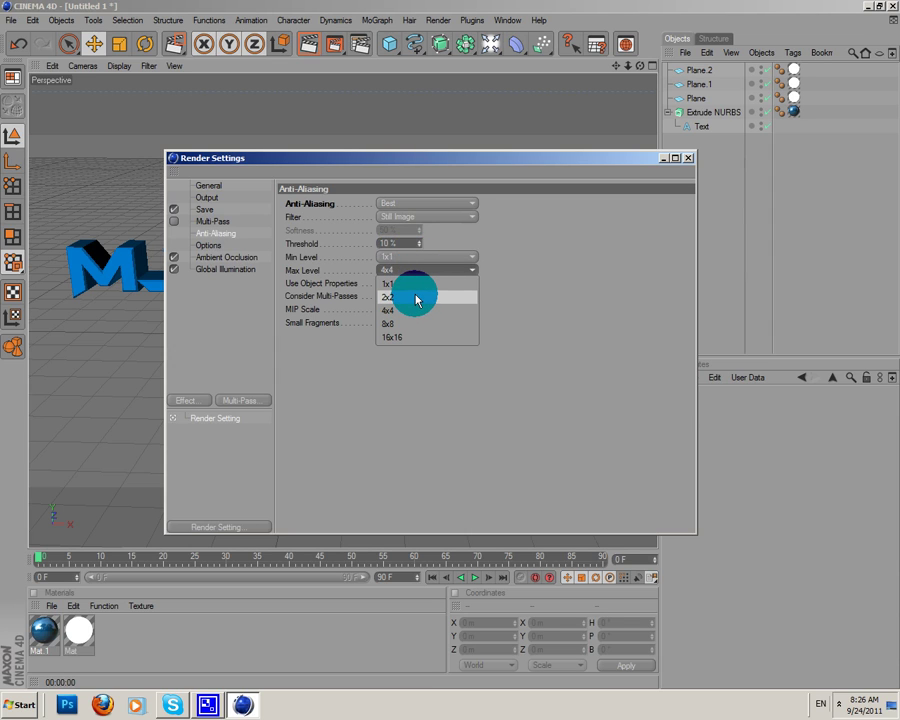
click(416, 299)
click(410, 271)
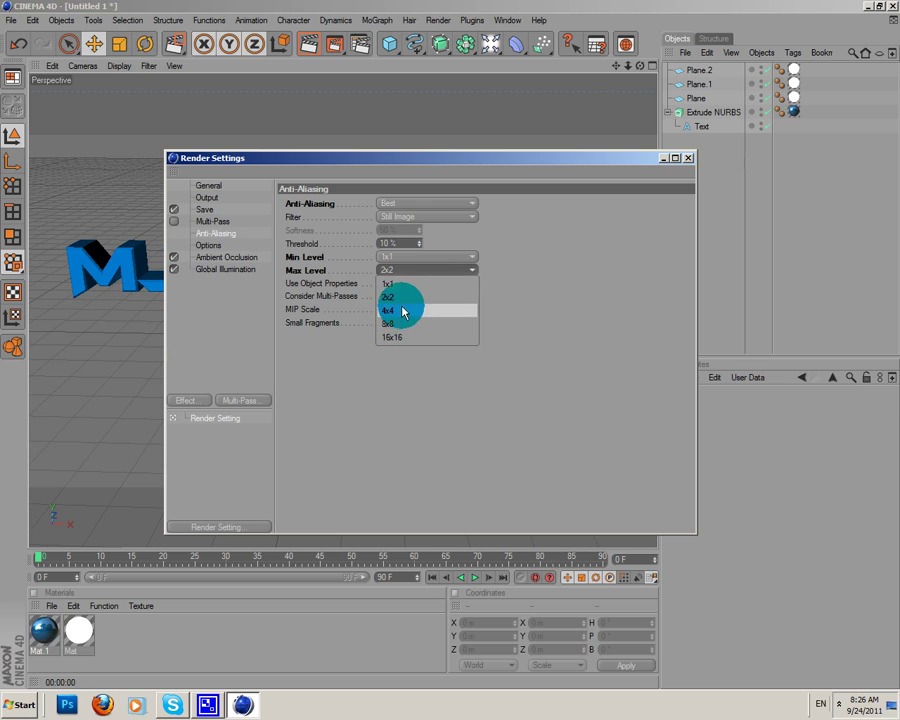
click(440, 296)
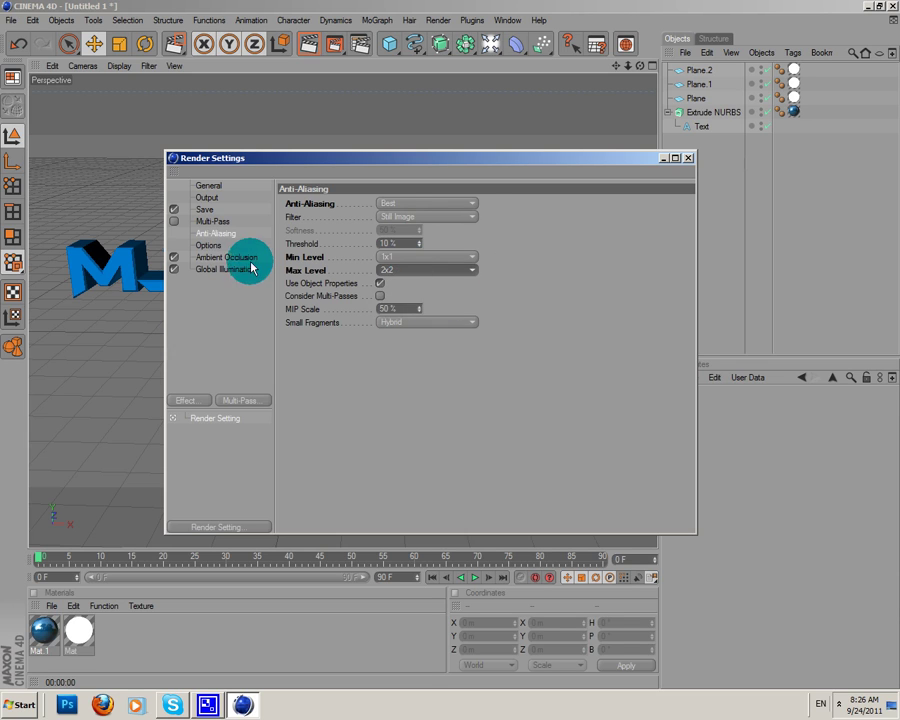
Step: Set the render's ray depth to 6, reflection depth to 2 and shadow depth to 6, and close the render settings
click(212, 245)
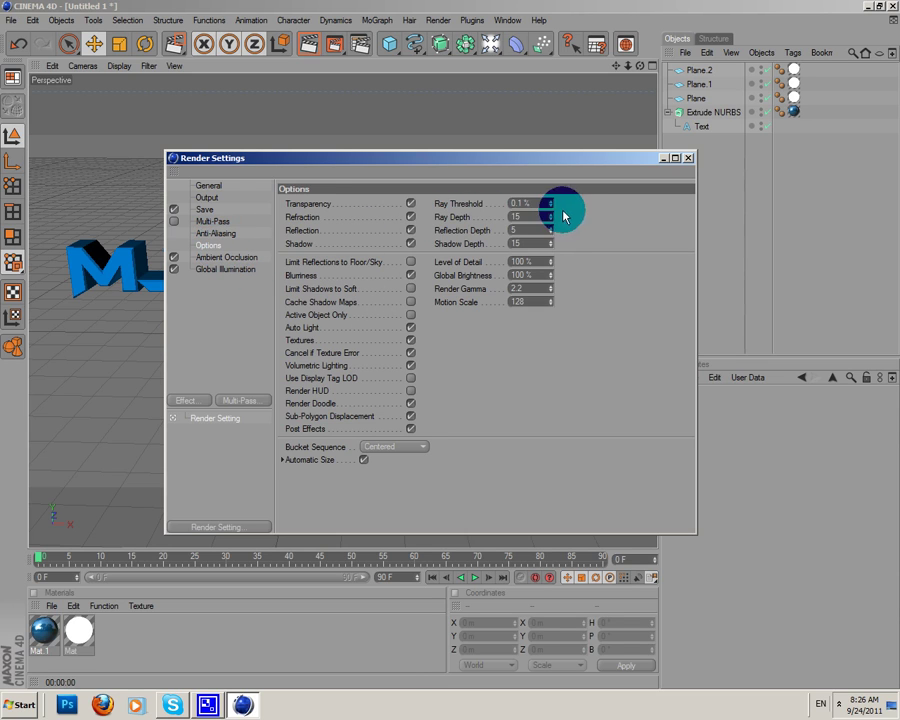
double_click(530, 216)
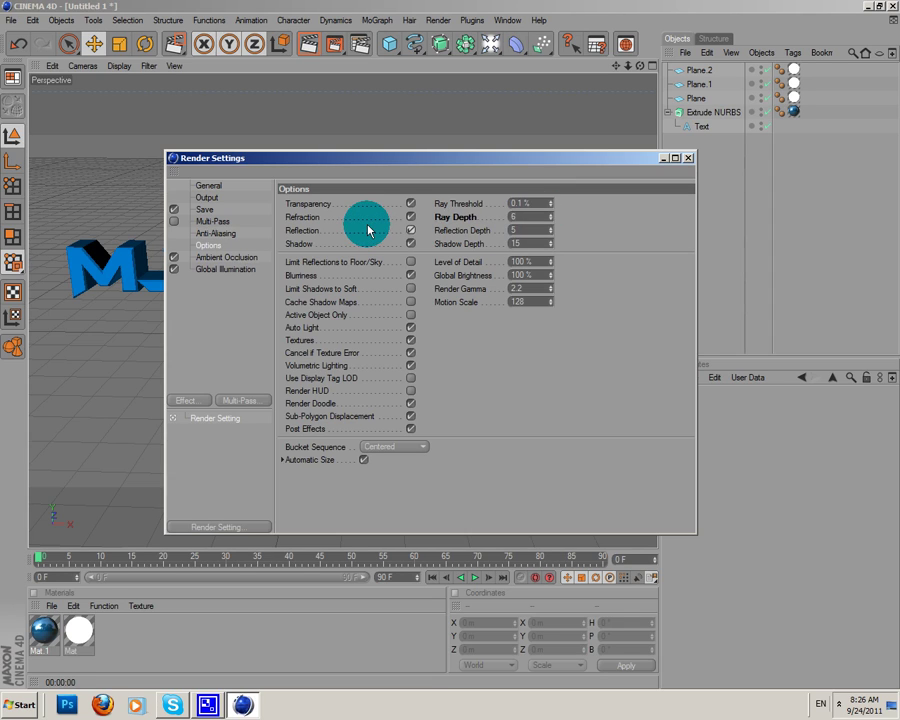
double_click(525, 230)
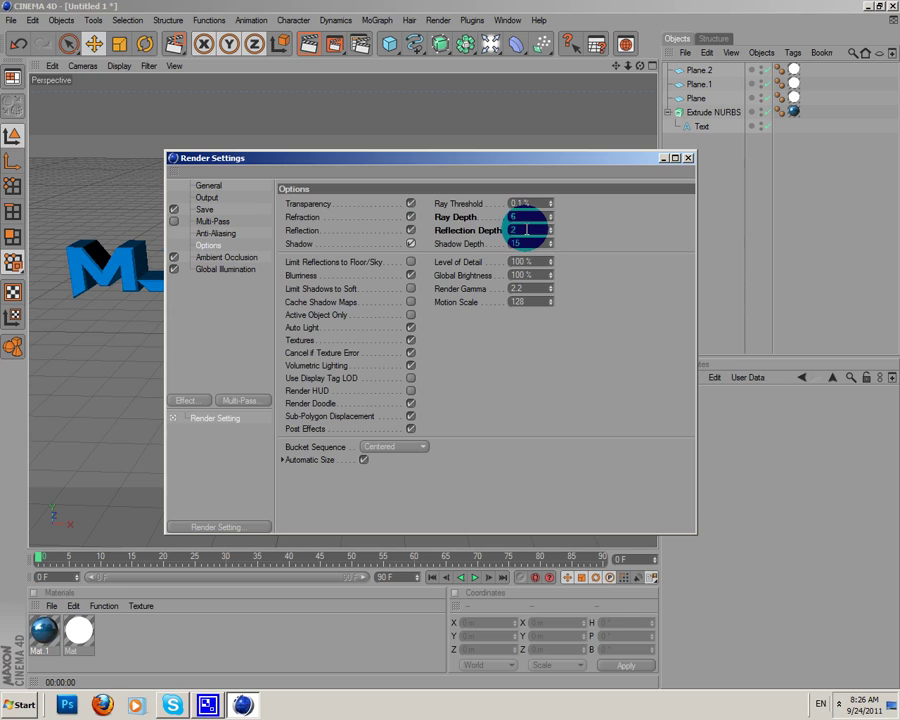
double_click(537, 242)
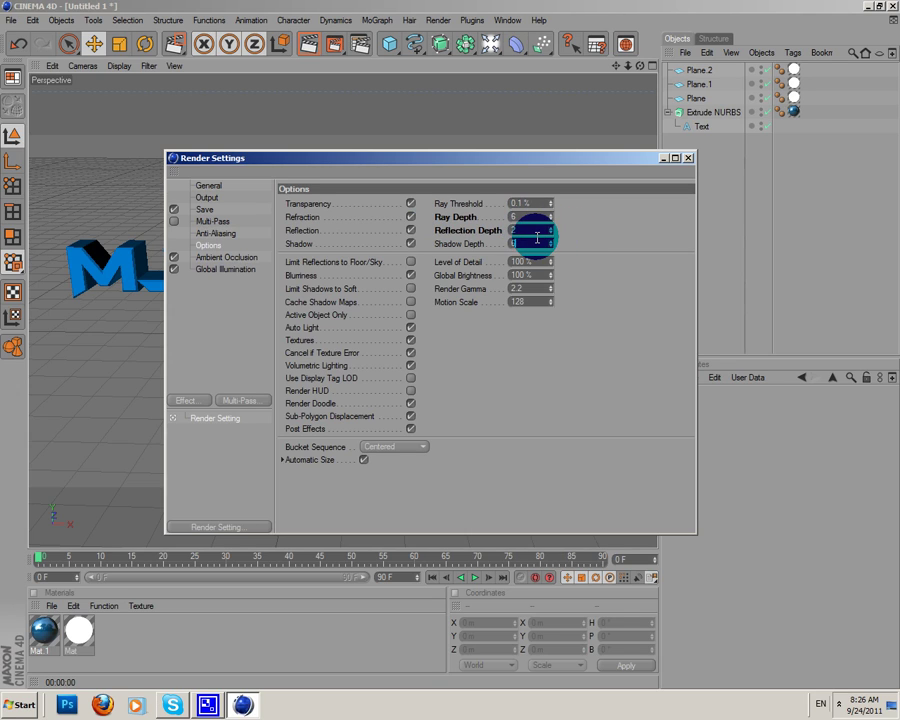
text(6)
click(592, 398)
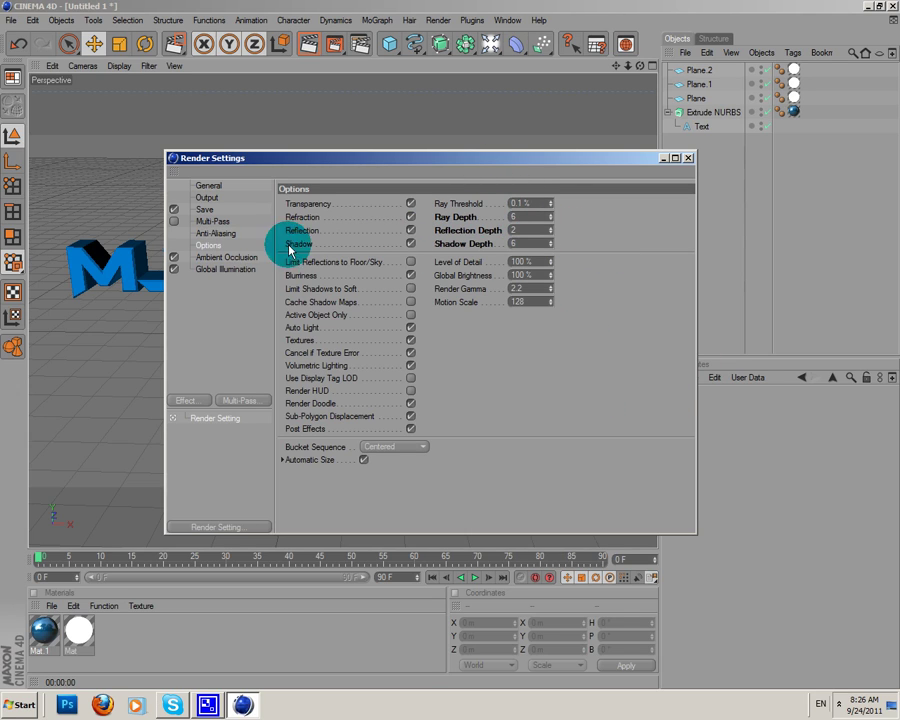
click(688, 157)
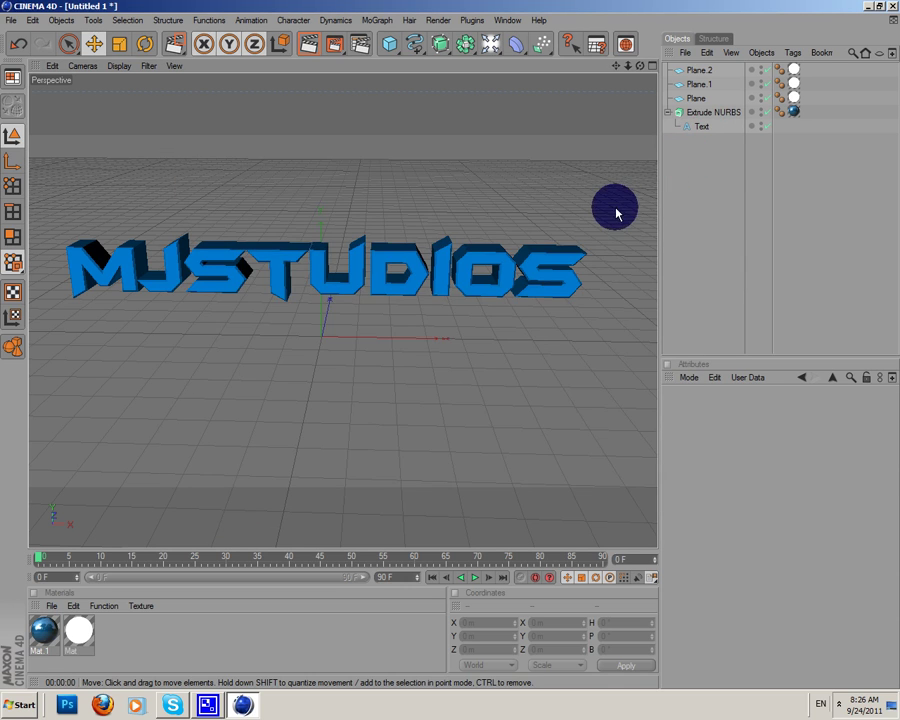
Step: Reframe the perspective view so the whole extruded text is seen large and slightly from above
mouse_move(639, 66)
mouse_down()
mouse_move(450, 350)
mouse_move(639, 67)
mouse_move(618, 66)
mouse_move(636, 72)
mouse_move(450, 350)
mouse_move(622, 66)
mouse_up()
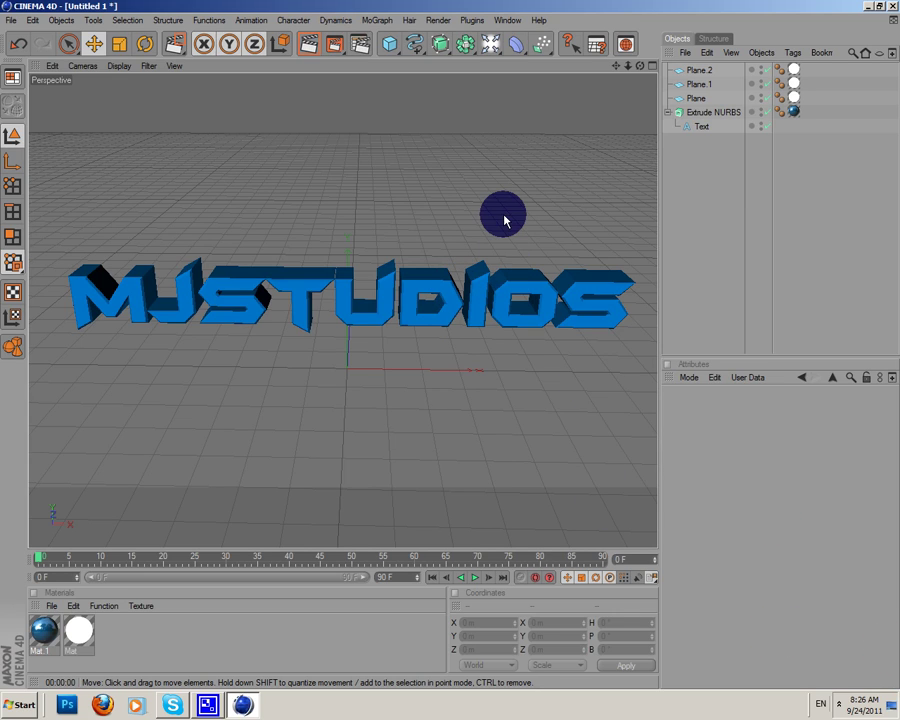
drag(638, 70, 388, 88)
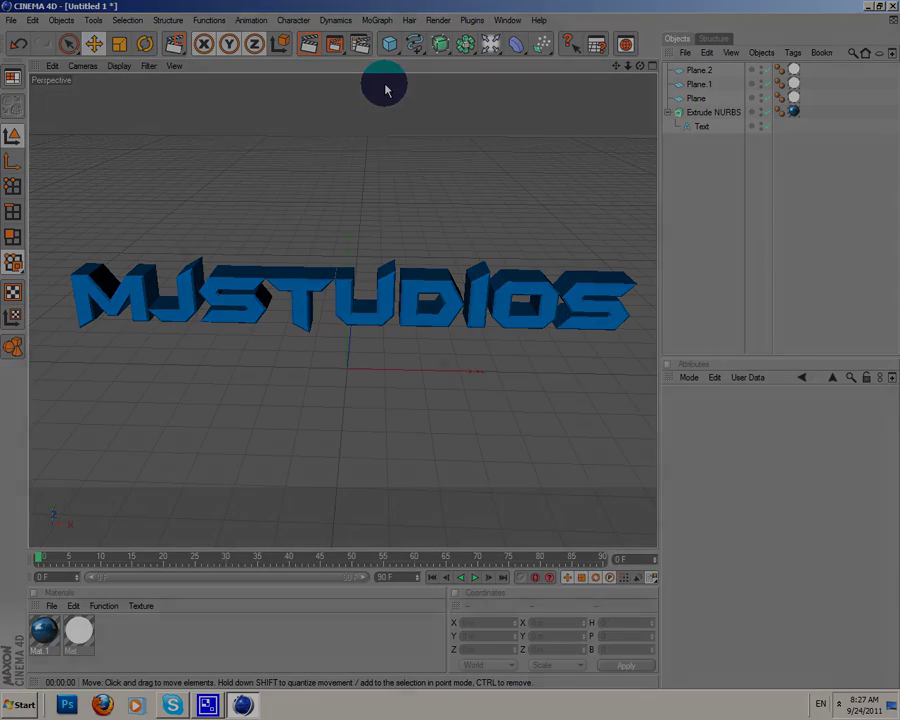